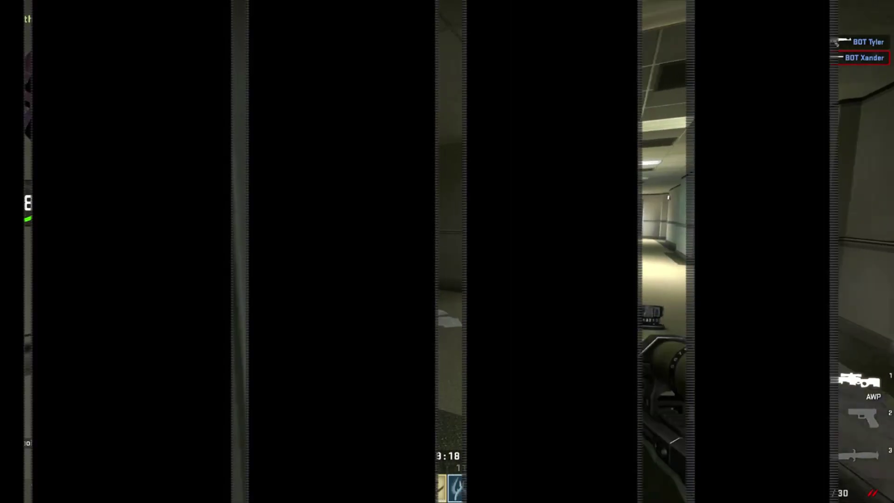
{"action": "key", "text": "w"}
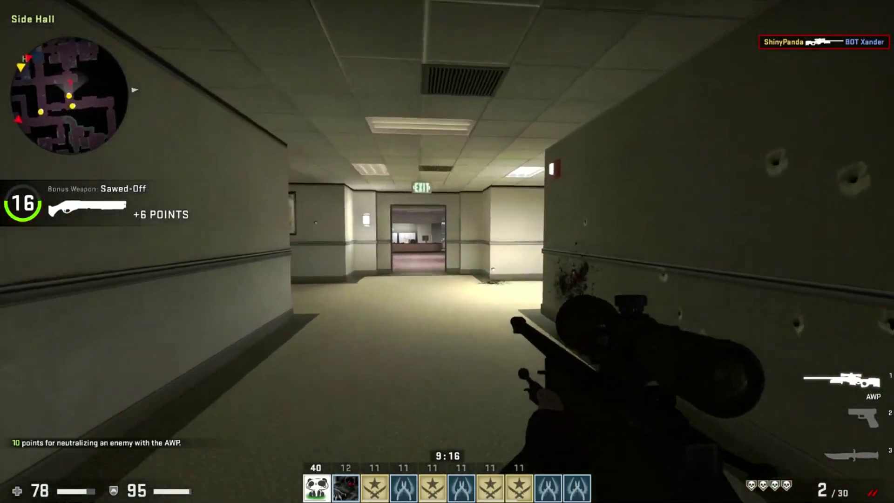
{"action": "key", "text": "w"}
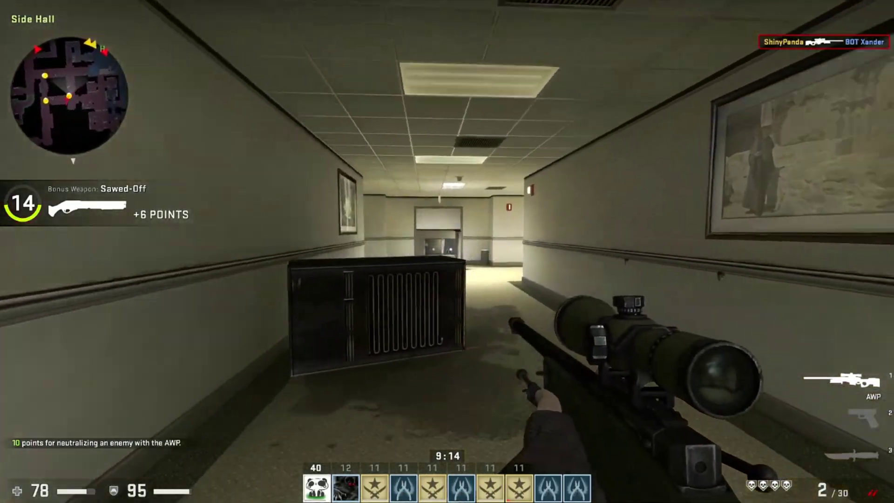
{"action": "key", "text": "w"}
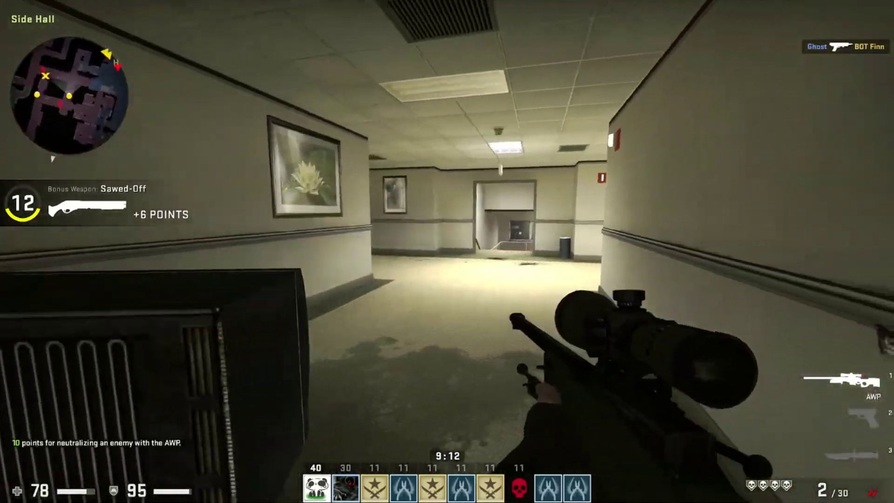
{"action": "key", "text": "w"}
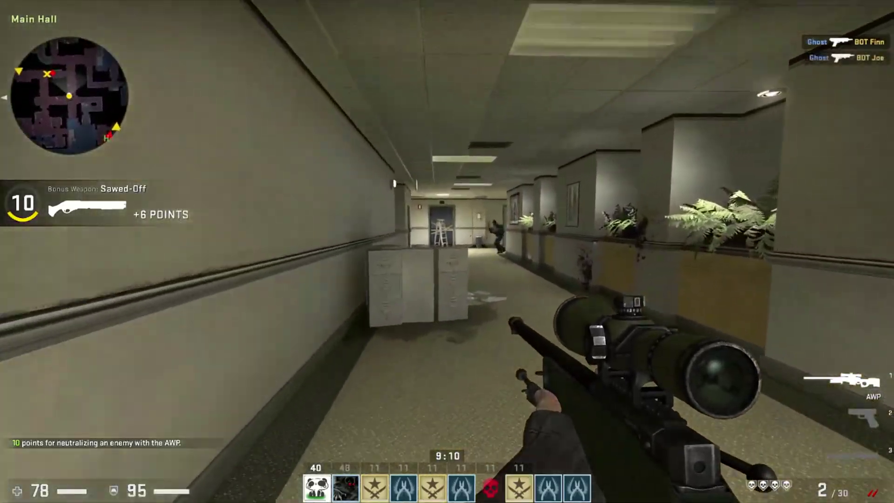
{"action": "right_click", "coordinate": [447, 252]}
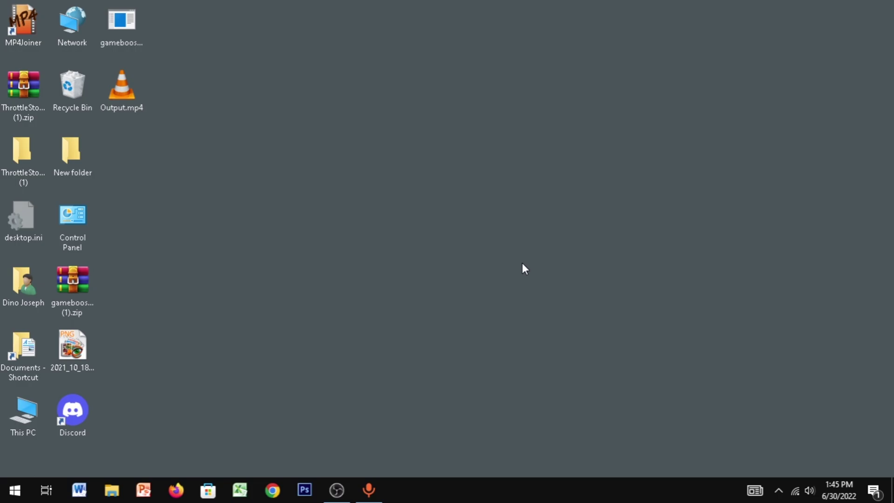
Search Windows for "background" and open the Background apps privacy settings
{"action": "left_click", "coordinate": [14, 490]}
{"action": "type", "text": "background"}
{"action": "left_click", "coordinate": [134, 215]}
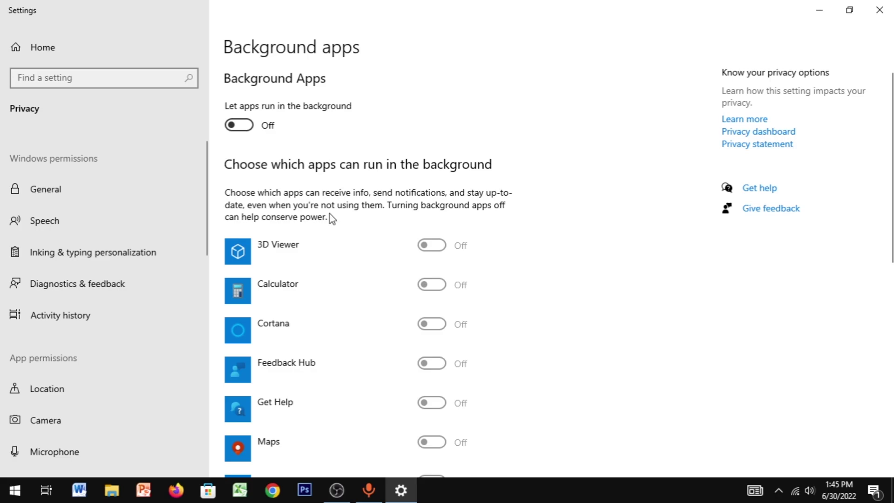
Review the General, Speech, and Inking & typing personalization pages of the privacy settings
{"action": "left_click", "coordinate": [59, 198]}
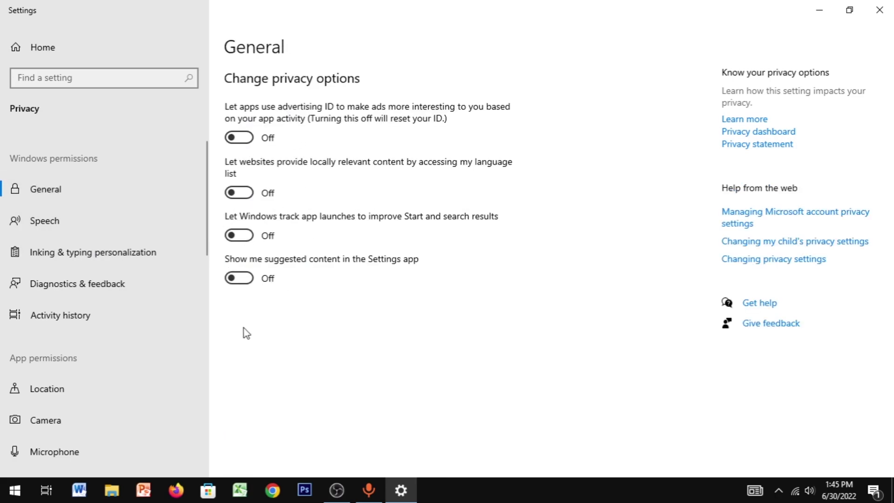
{"action": "left_click", "coordinate": [71, 219]}
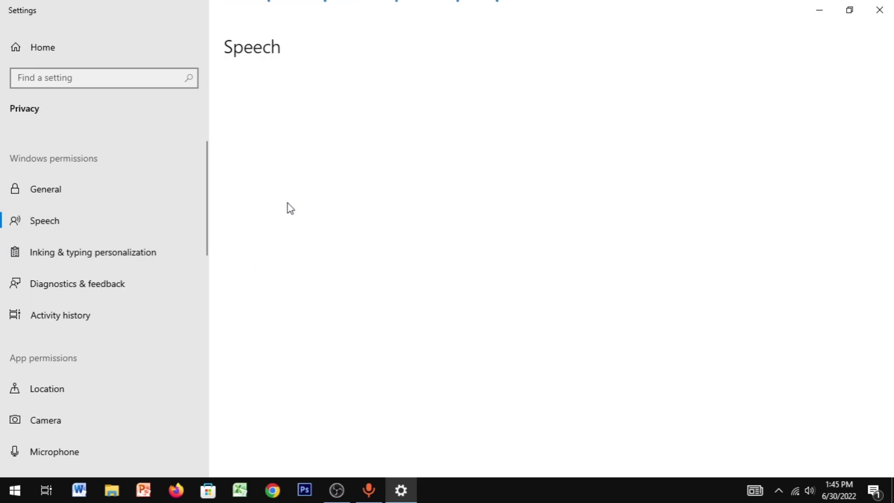
{"action": "left_click", "coordinate": [98, 253]}
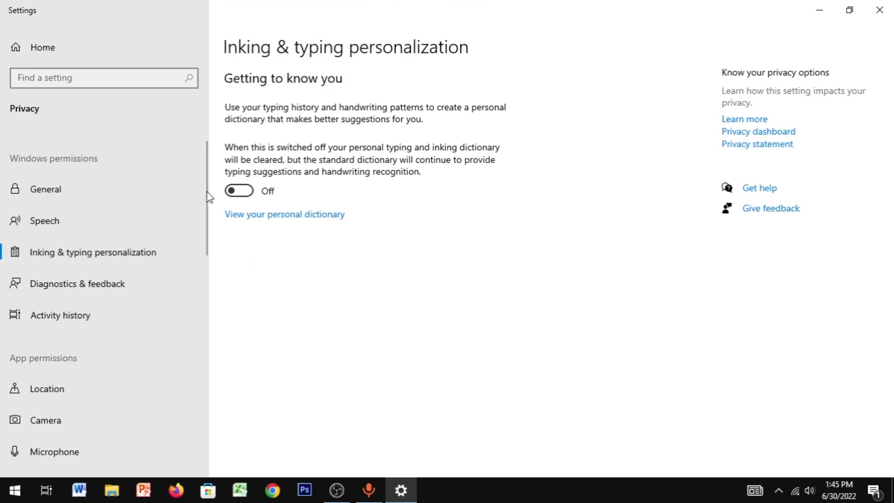
Open the Location privacy page and check the location access switch for this device
{"action": "left_click_drag", "start_coordinate": [206, 199], "coordinate": [206, 251]}
{"action": "left_click", "coordinate": [100, 234]}
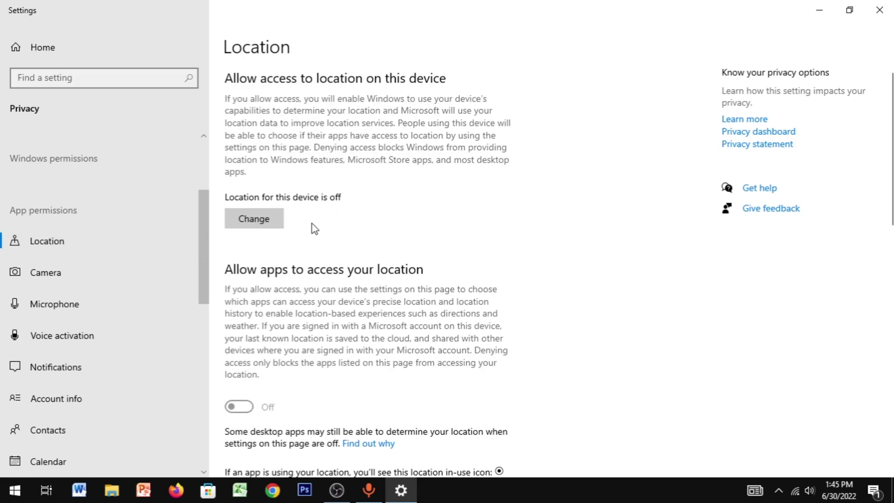
{"action": "left_click", "coordinate": [271, 227]}
{"action": "left_click", "coordinate": [262, 242]}
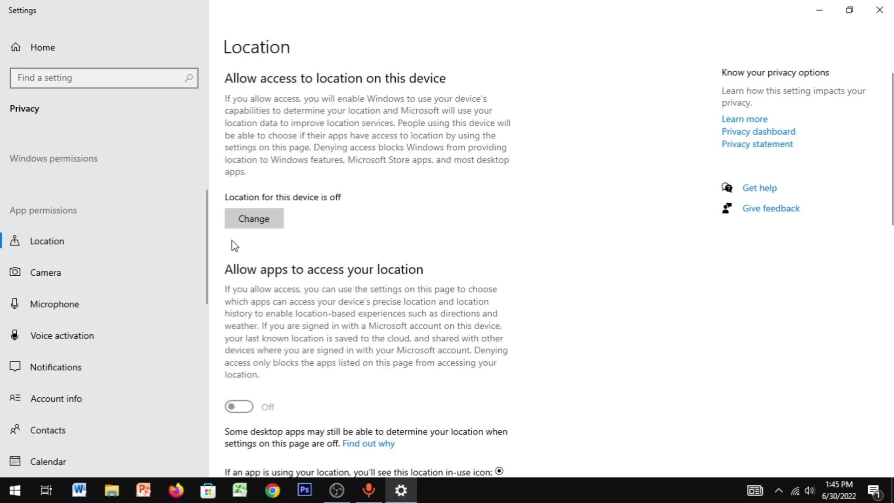
Check the user notification access switch for this device on the Notifications privacy page and close Settings
{"action": "left_click", "coordinate": [162, 366]}
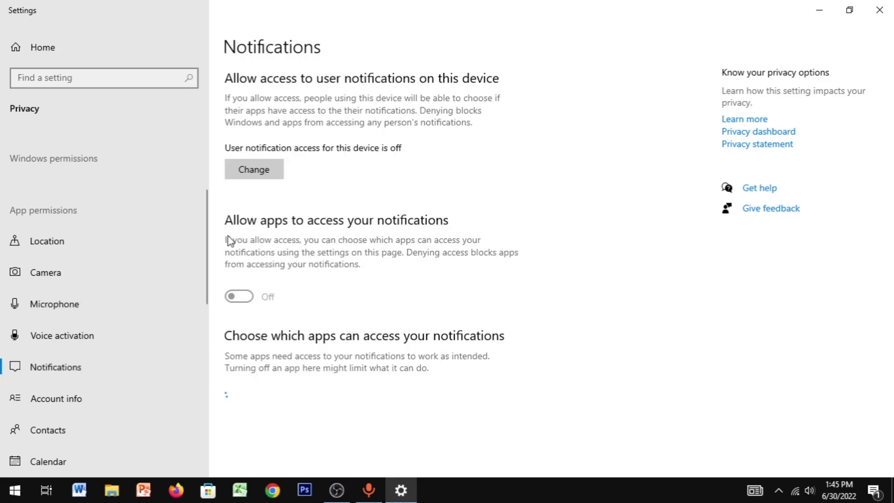
{"action": "left_click", "coordinate": [276, 169]}
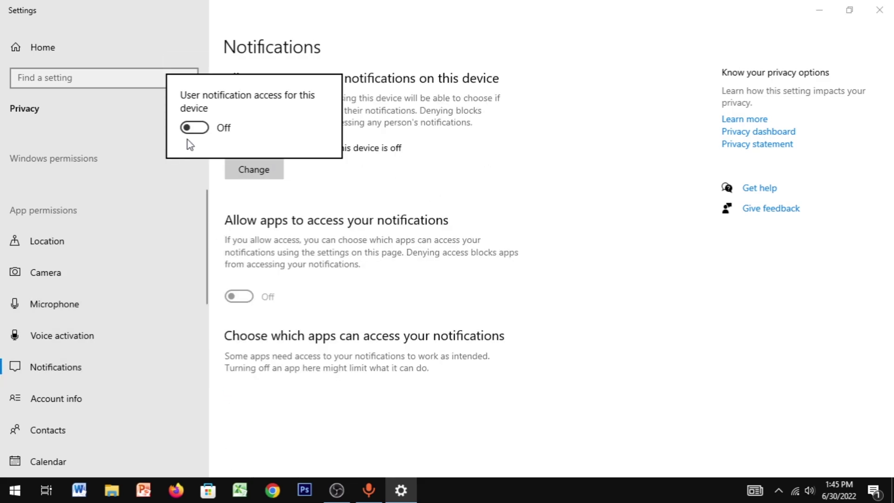
{"action": "left_click", "coordinate": [460, 219]}
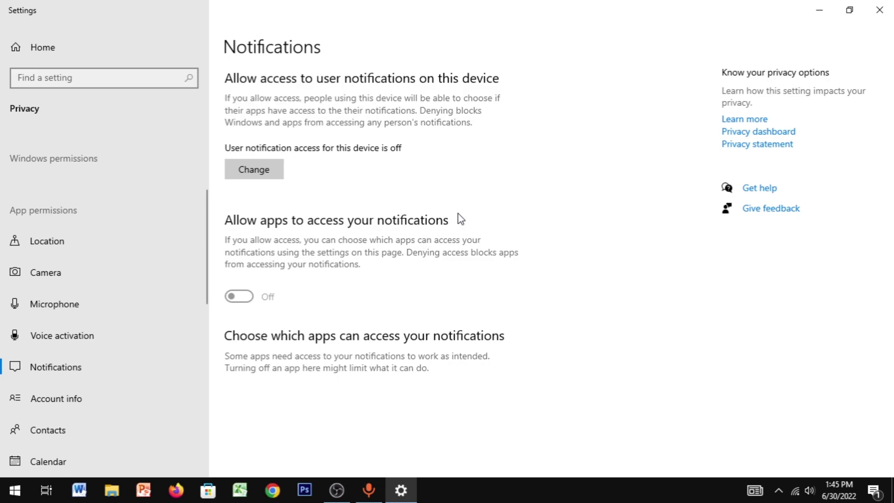
{"action": "left_click", "coordinate": [265, 173]}
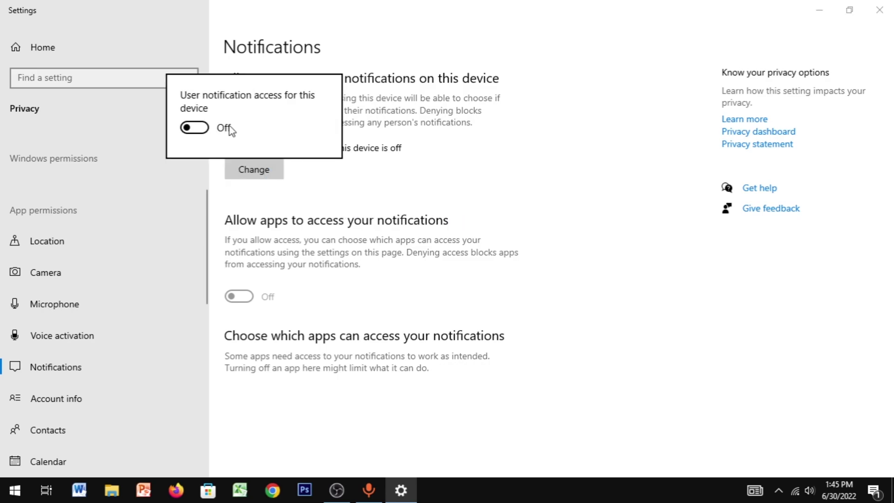
{"action": "left_click", "coordinate": [504, 174]}
{"action": "left_click_drag", "start_coordinate": [204, 261], "coordinate": [202, 293]}
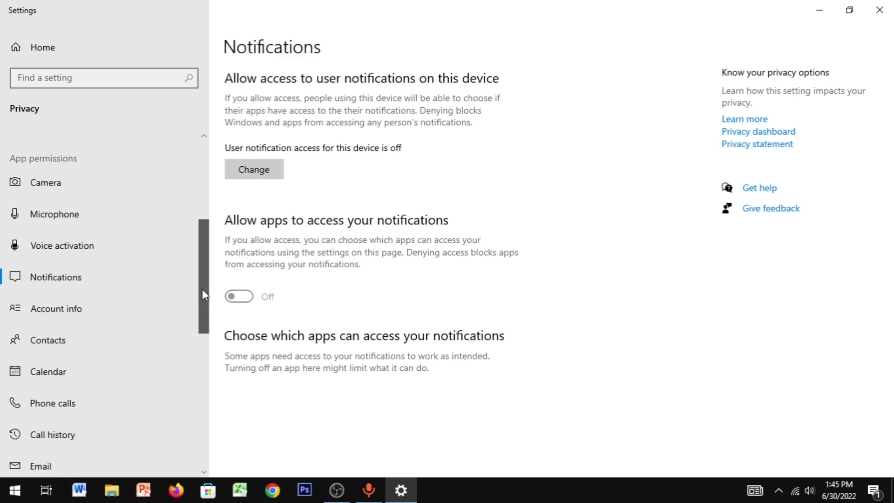
{"action": "left_click_drag", "start_coordinate": [202, 289], "coordinate": [216, 264]}
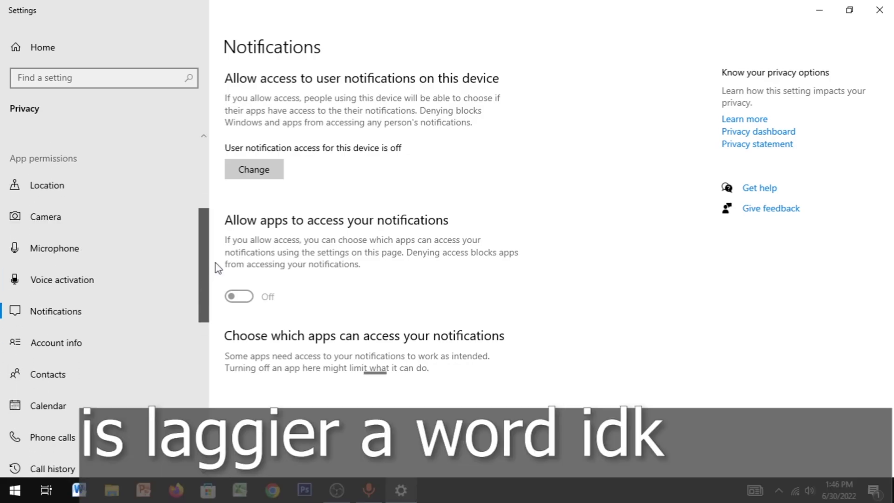
{"action": "left_click", "coordinate": [880, 9]}
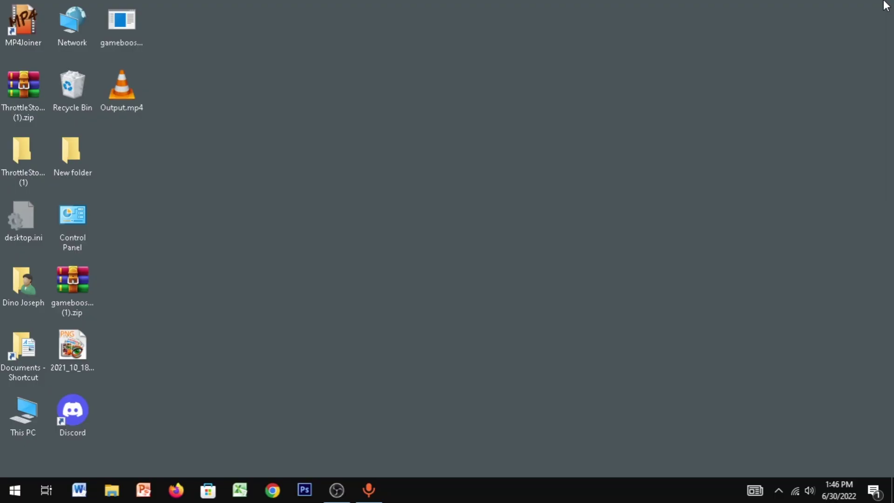
Search Windows for "game mode" and check the Game Mode and Xbox Game Bar settings
{"action": "left_click", "coordinate": [15, 490]}
{"action": "type", "text": "game mode"}
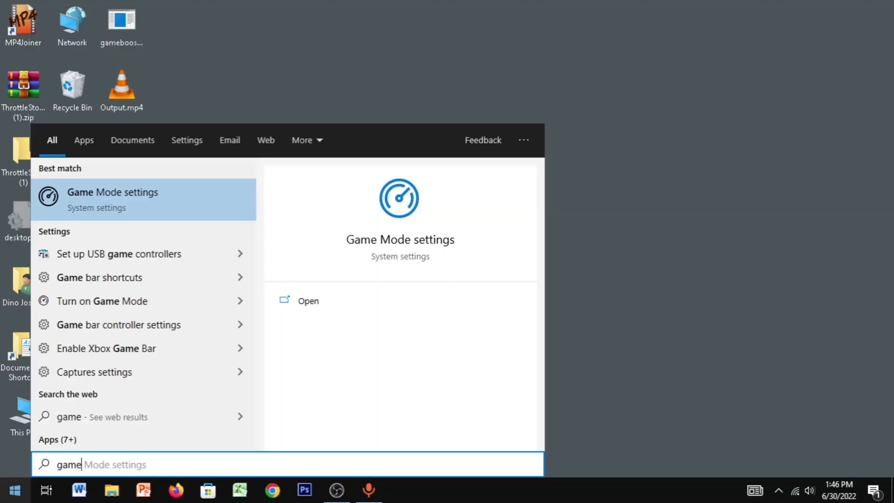
{"action": "left_click", "coordinate": [167, 193]}
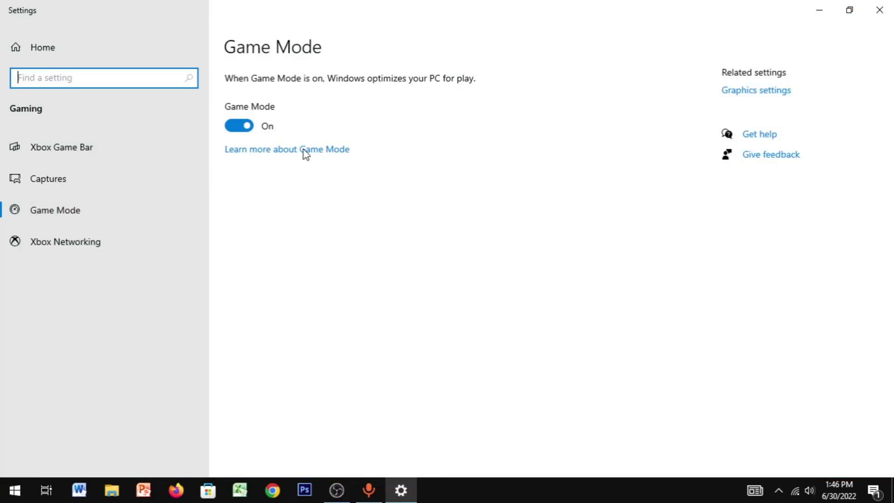
{"action": "left_click", "coordinate": [81, 147]}
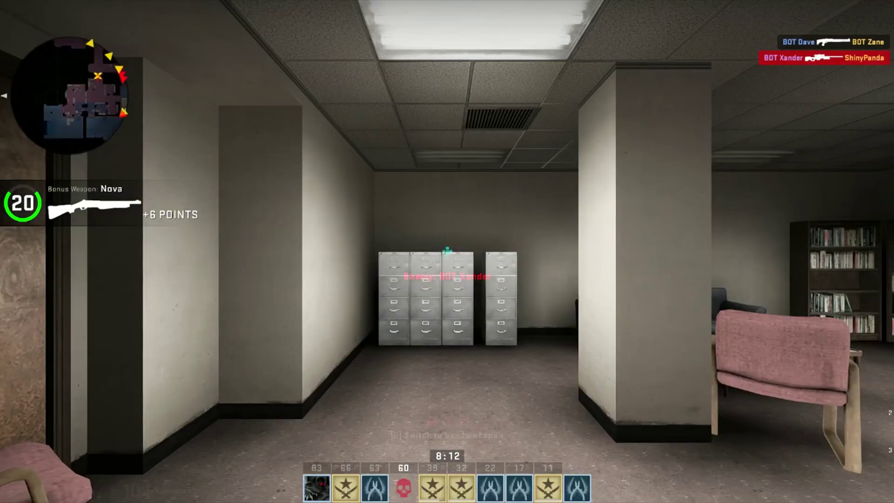
{"action": "key", "text": "w"}
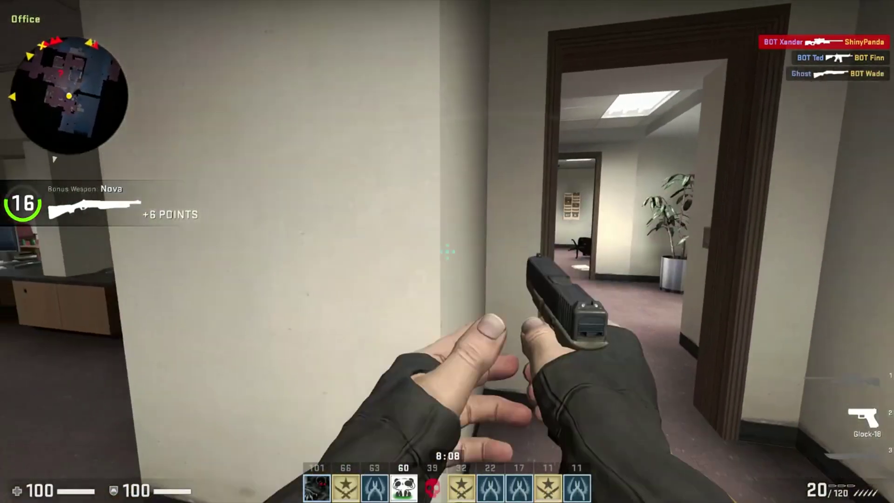
{"action": "key", "text": "w"}
{"action": "left_click", "coordinate": [446, 252]}
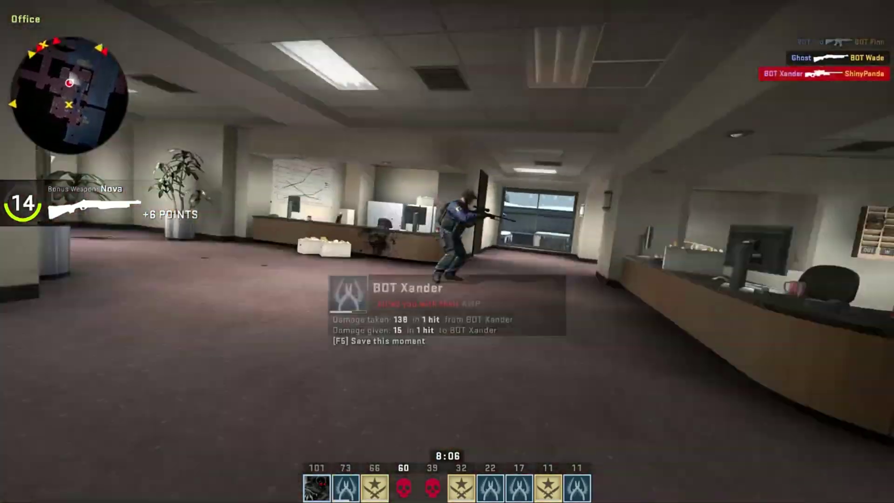
{"action": "key", "text": "w"}
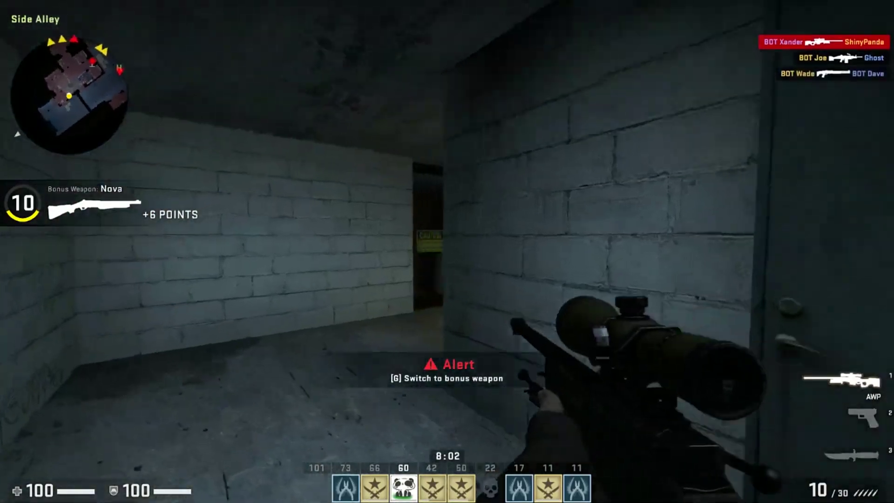
{"action": "key", "text": "w"}
{"action": "key", "text": "w"}
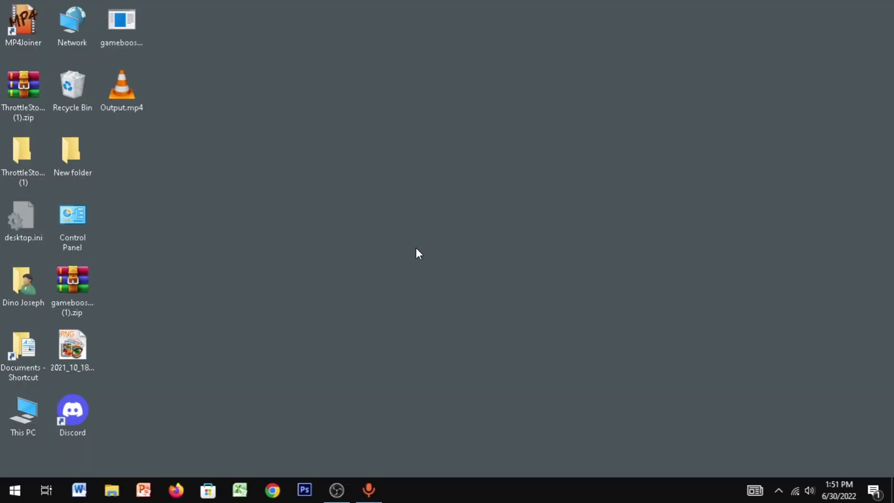
Run powercfg -duplicatescheme e9a42b02-d5df-448d-aa00-03f14749eb61 in Windows PowerShell as administrator and close its window
{"action": "right_click", "coordinate": [6, 500]}
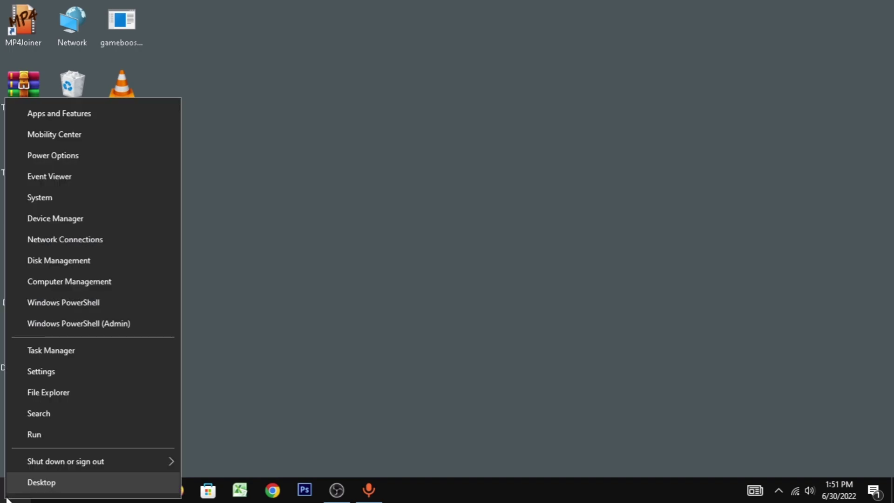
{"action": "left_click", "coordinate": [71, 326]}
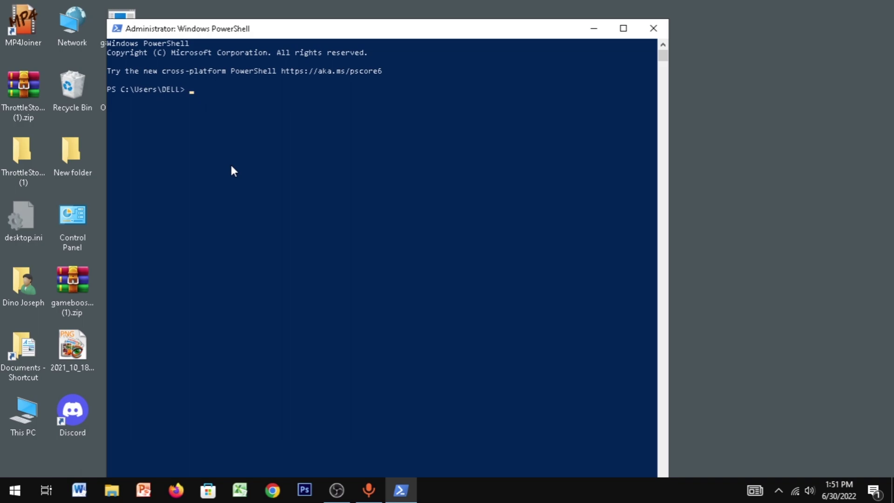
{"action": "type", "text": "powercfg -duplicatescheme e9a42b02-d5df-448d-aa00-03f14749eb61"}
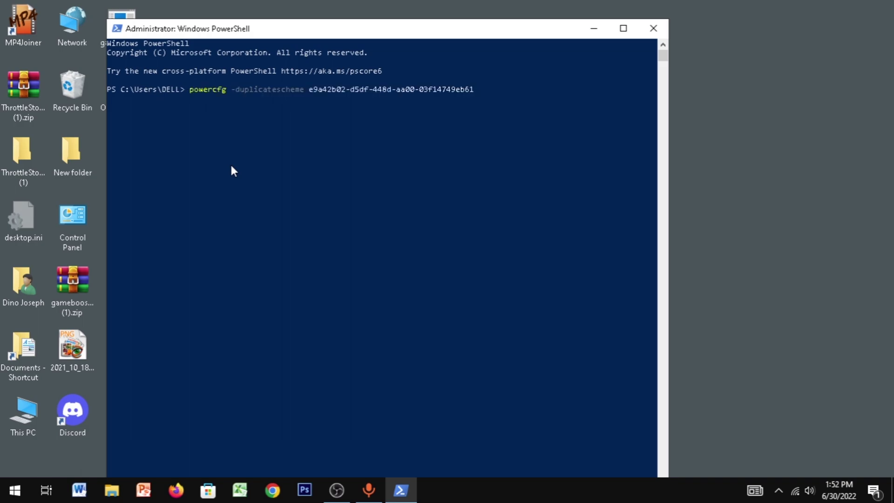
{"action": "key", "text": "Return"}
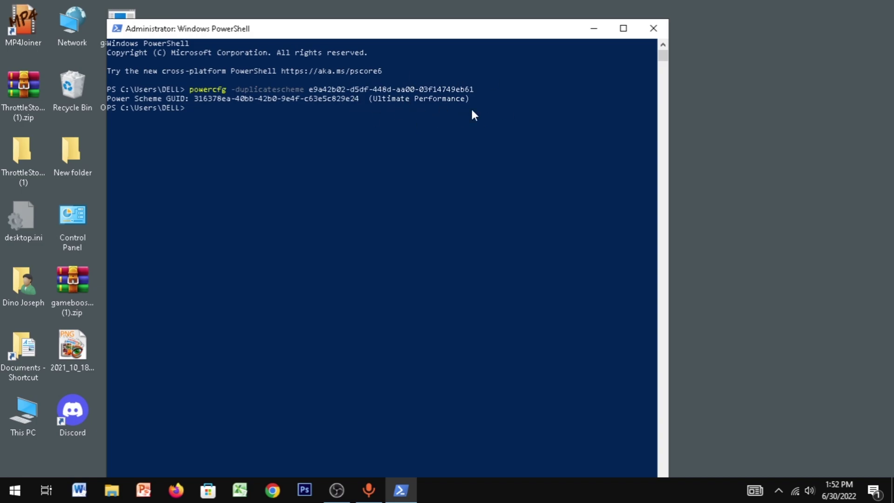
{"action": "left_click", "coordinate": [654, 28]}
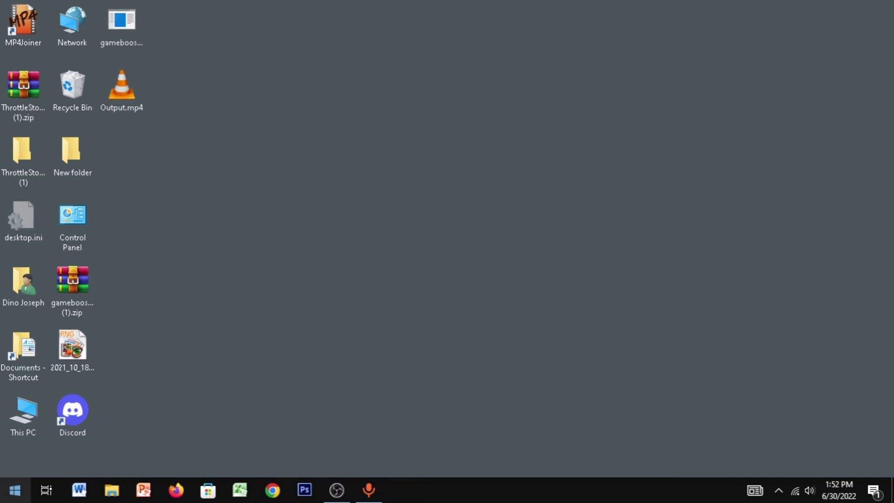
Open Power Options by way of the Edit power plan settings and collapse the list of additional plans
{"action": "left_click", "coordinate": [15, 490]}
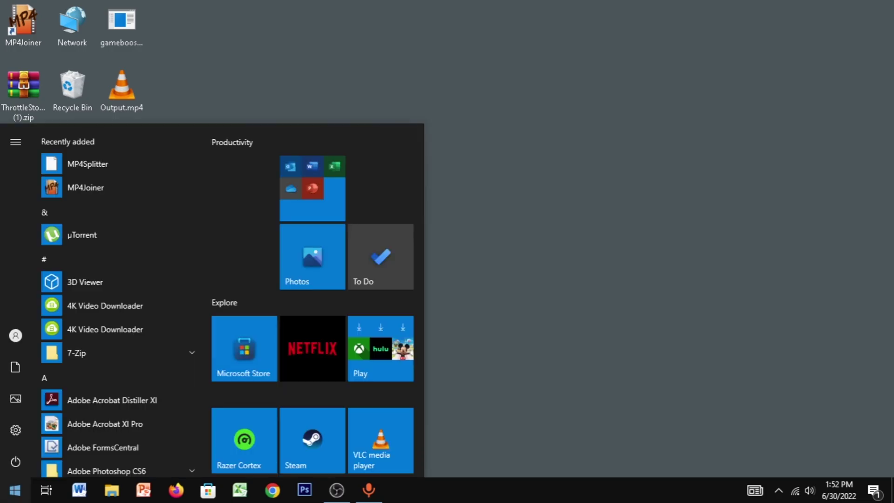
{"action": "type", "text": "edit"}
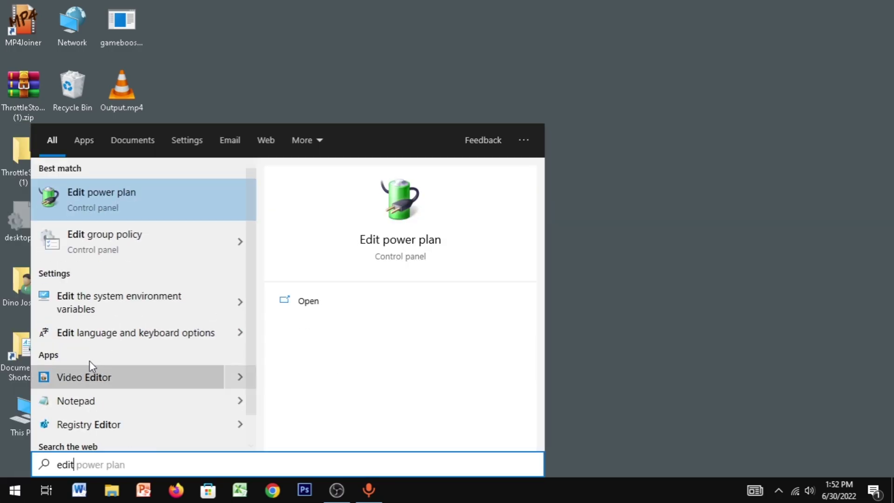
{"action": "left_click", "coordinate": [173, 191]}
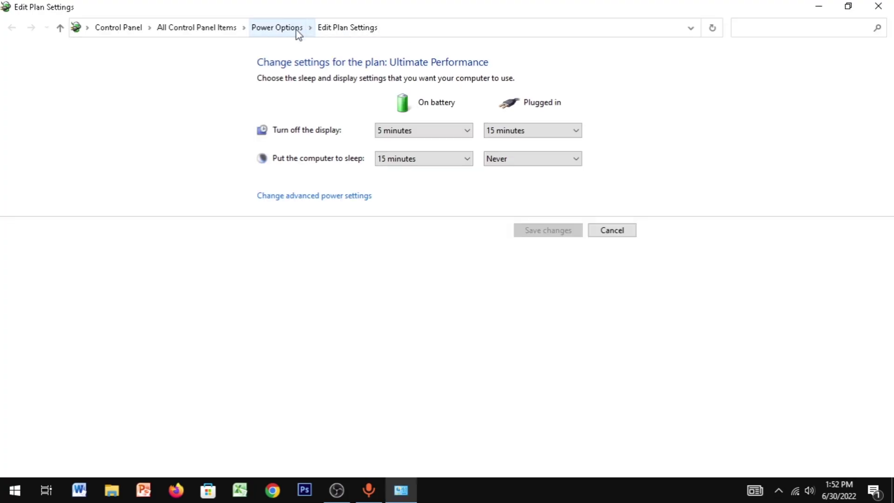
{"action": "left_click", "coordinate": [302, 28]}
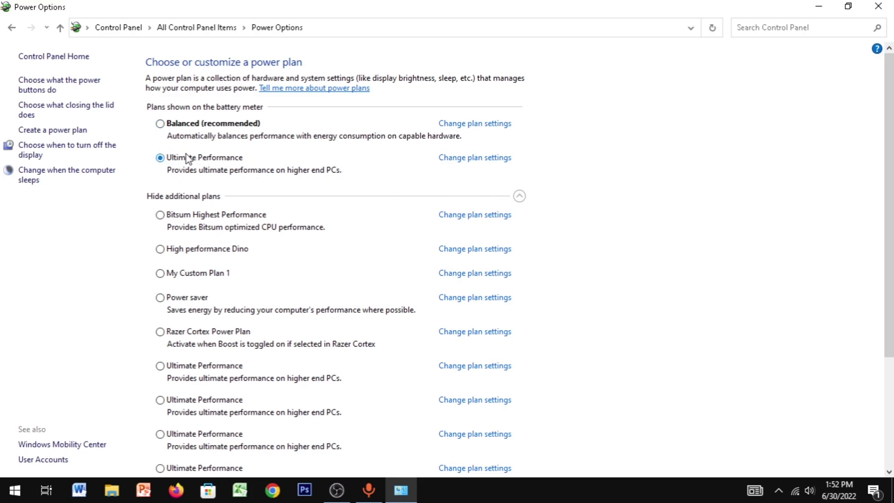
{"action": "left_click", "coordinate": [520, 198]}
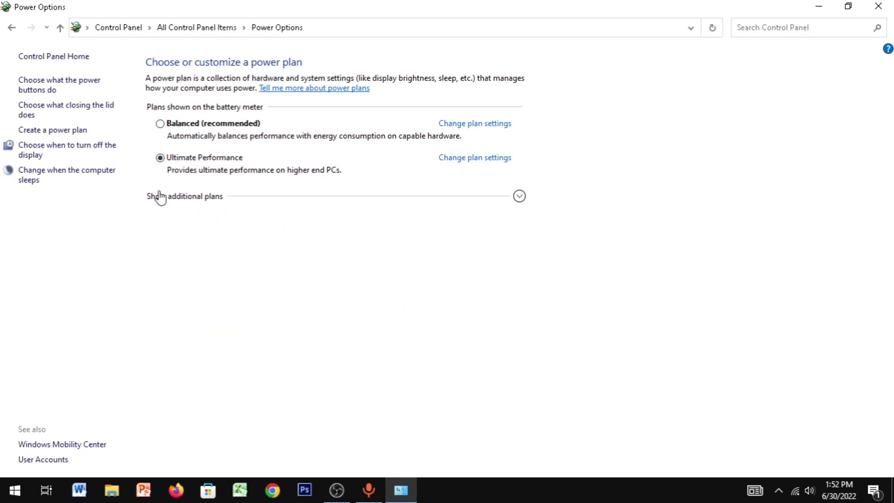
Expand the additional power plans and select the first Ultimate Performance plan among them
{"action": "left_click", "coordinate": [519, 198]}
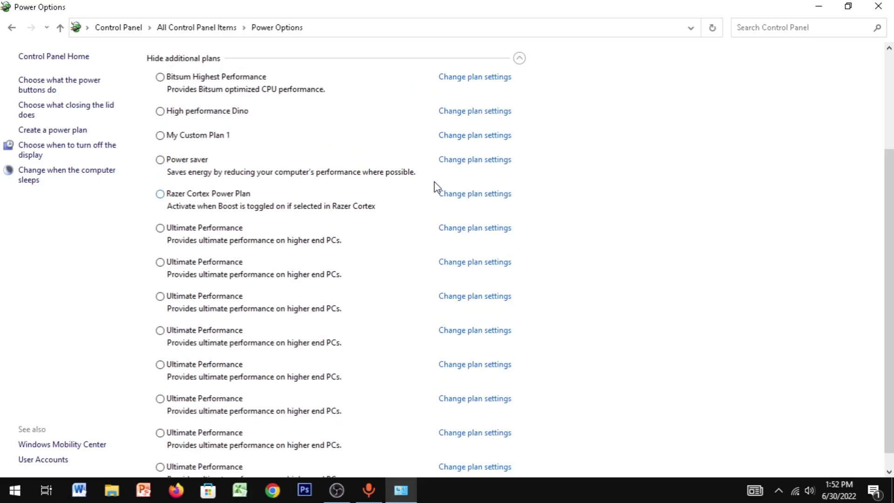
{"action": "left_click_drag", "start_coordinate": [893, 226], "coordinate": [893, 238]}
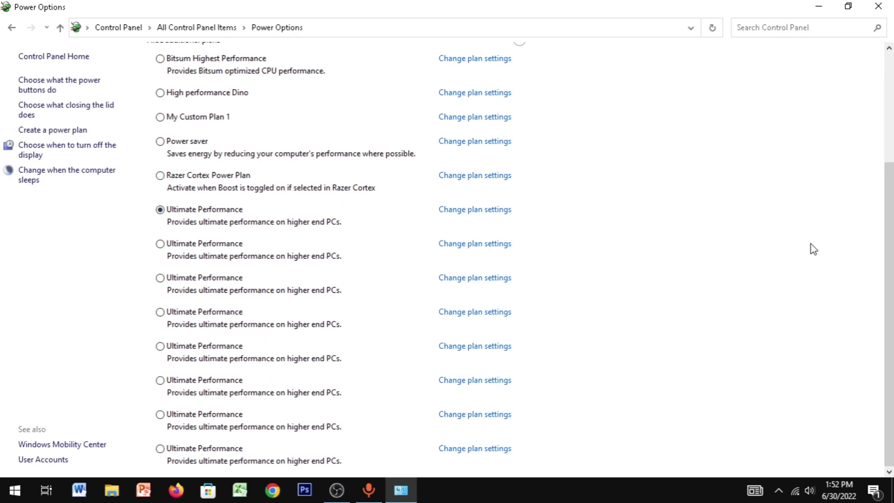
{"action": "left_click_drag", "start_coordinate": [889, 186], "coordinate": [885, 160]}
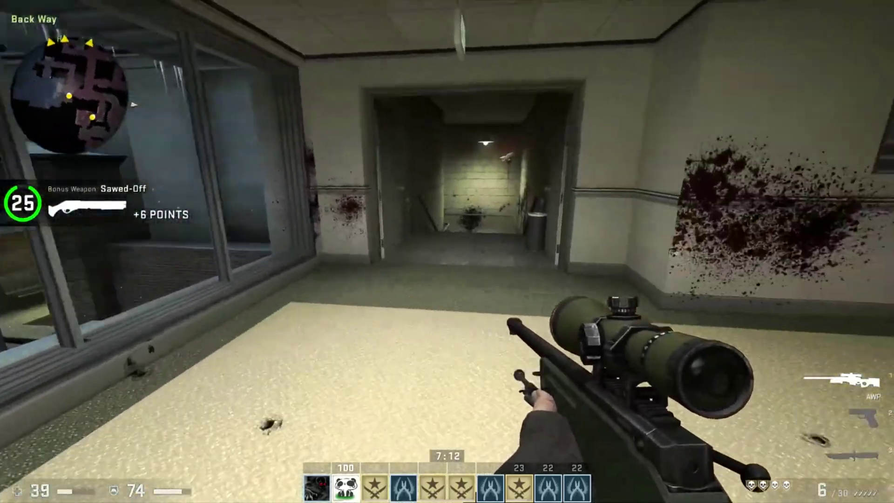
{"action": "right_click", "coordinate": [447, 251]}
{"action": "key", "text": "2"}
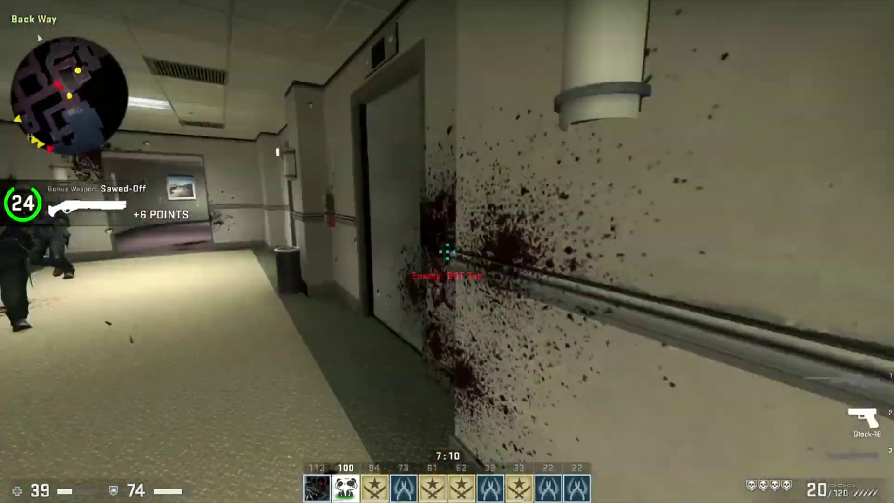
{"action": "key", "text": "1"}
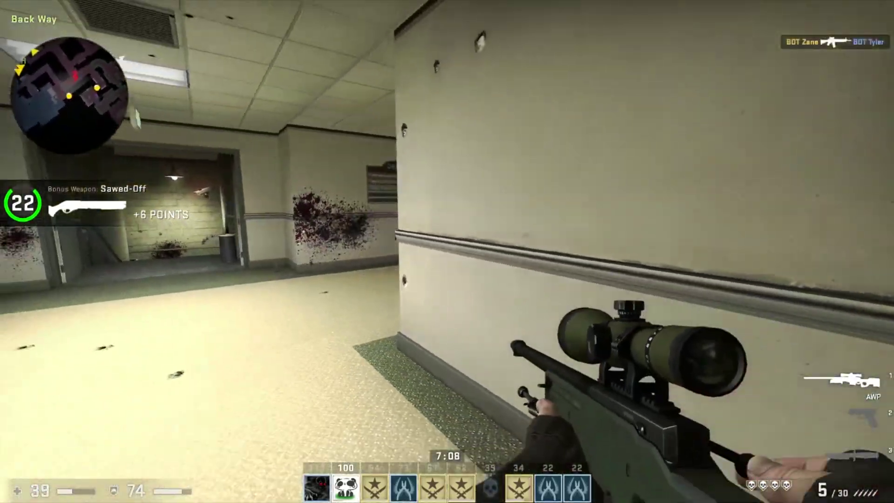
{"action": "right_click", "coordinate": [447, 252]}
{"action": "left_click", "coordinate": [447, 251]}
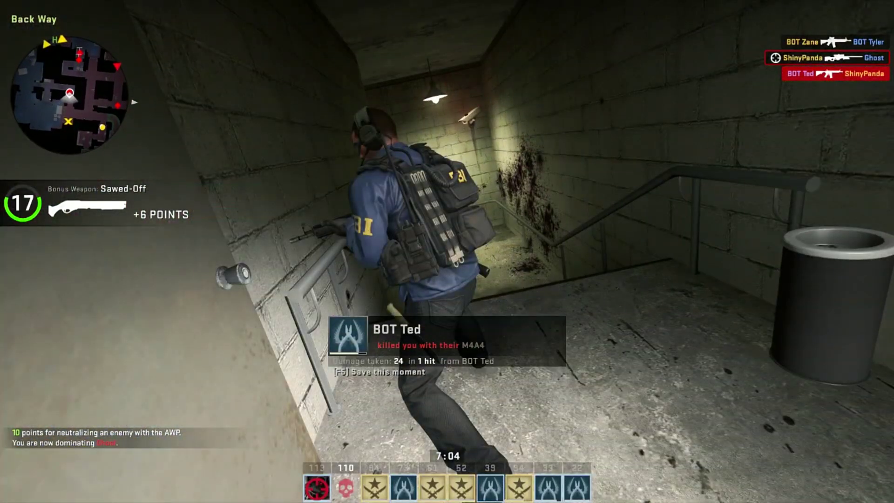
{"action": "key", "text": "w"}
{"action": "key", "text": "w"}
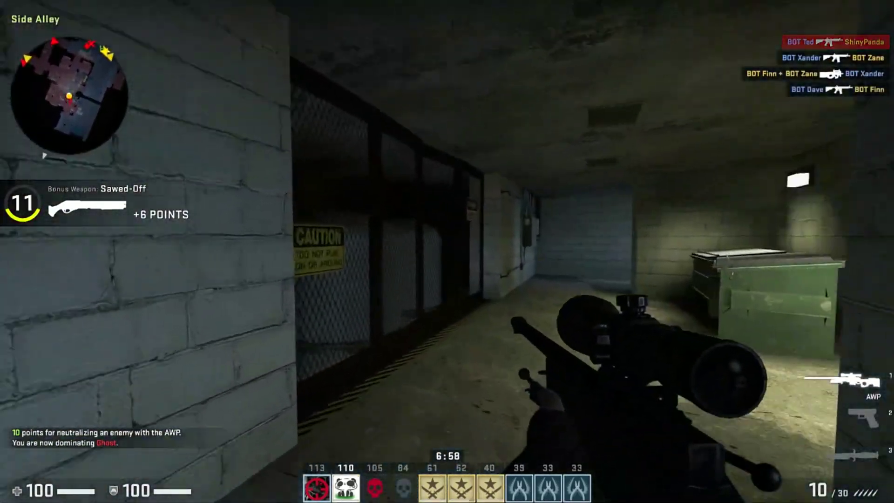
{"action": "key", "text": "w"}
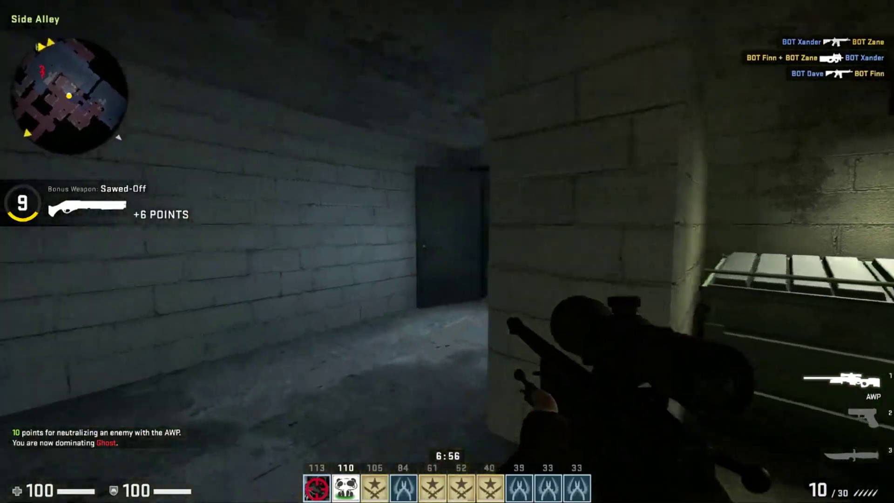
{"action": "key", "text": "e"}
{"action": "key", "text": "w"}
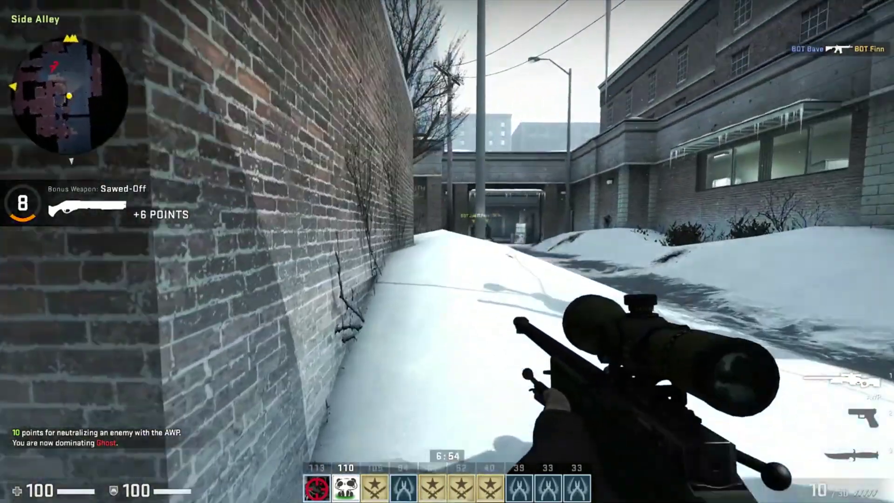
{"action": "key", "text": "w"}
{"action": "right_click", "coordinate": [447, 251]}
{"action": "key", "text": "2"}
{"action": "key", "text": "1"}
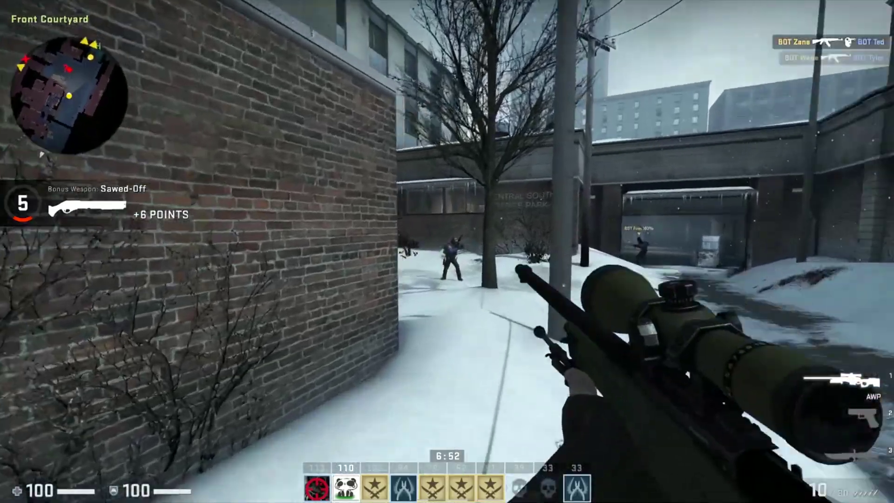
{"action": "right_click", "coordinate": [447, 252]}
{"action": "left_click", "coordinate": [447, 252]}
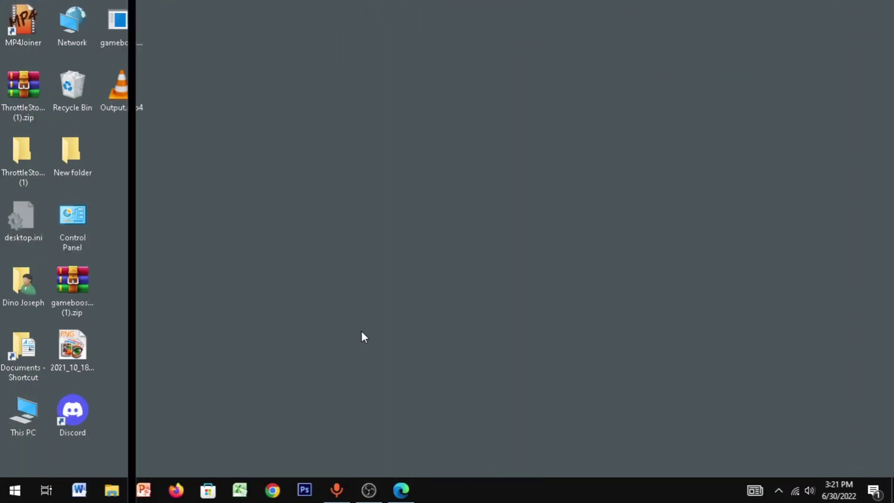
Open File Explorer and go to the Steam folder in Program Files (x86) on Local Disk (C:)
{"action": "left_click", "coordinate": [104, 488]}
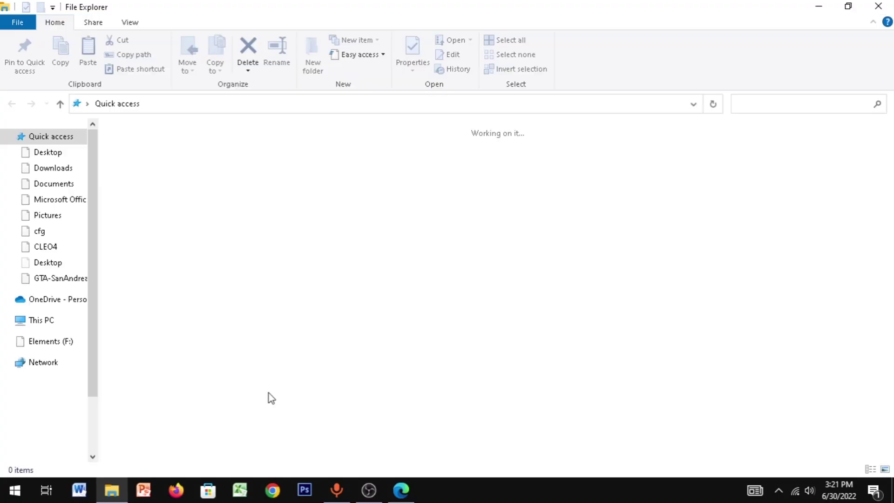
{"action": "left_click", "coordinate": [82, 322]}
{"action": "double_click", "coordinate": [185, 254]}
{"action": "left_click_drag", "start_coordinate": [888, 234], "coordinate": [880, 314]}
{"action": "double_click", "coordinate": [285, 244]}
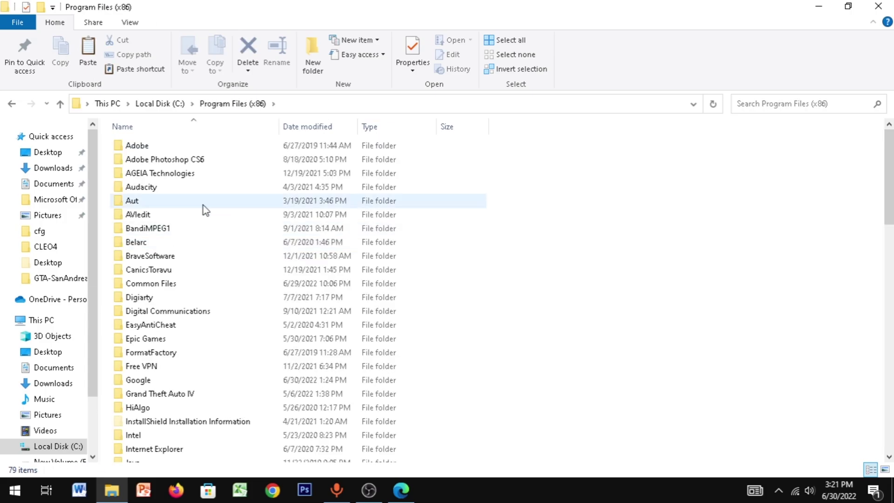
{"action": "left_click_drag", "start_coordinate": [887, 181], "coordinate": [883, 330]}
{"action": "double_click", "coordinate": [240, 453]}
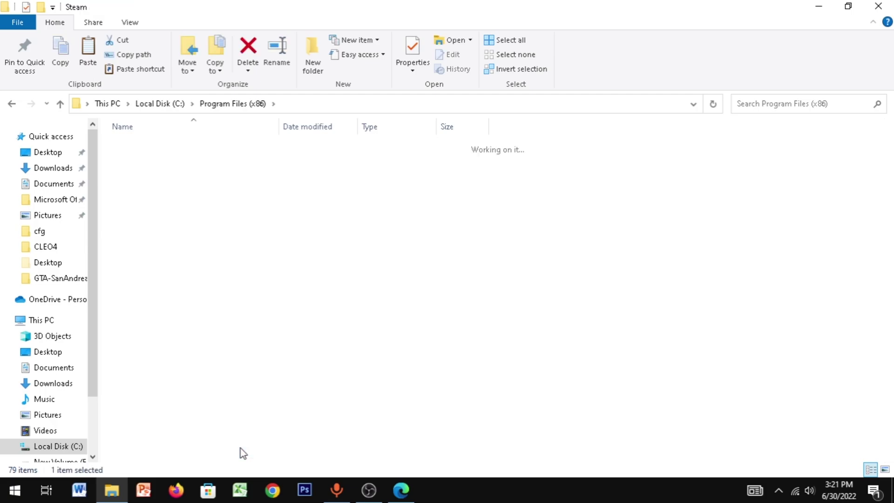
Open the Counter-Strike Global Offensive folder under steamapps\common
{"action": "scroll", "coordinate": [435, 318], "scroll_direction": "down", "scroll_amount": 3}
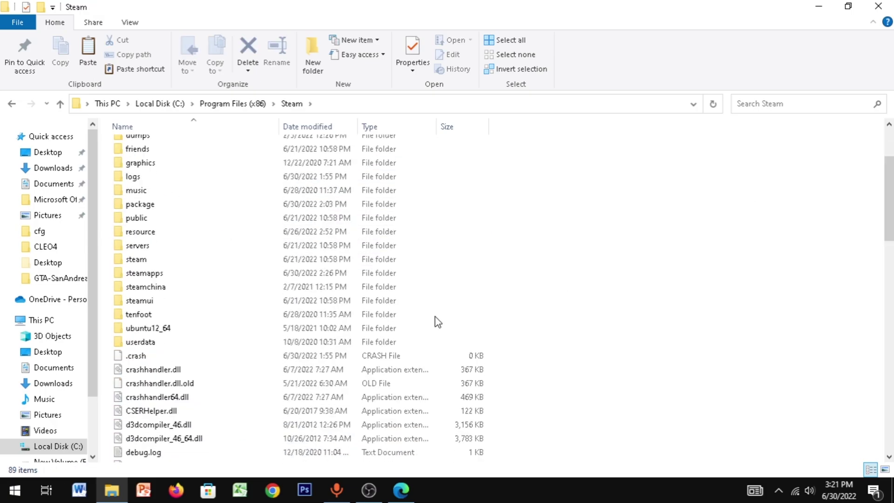
{"action": "double_click", "coordinate": [219, 274]}
{"action": "double_click", "coordinate": [183, 147]}
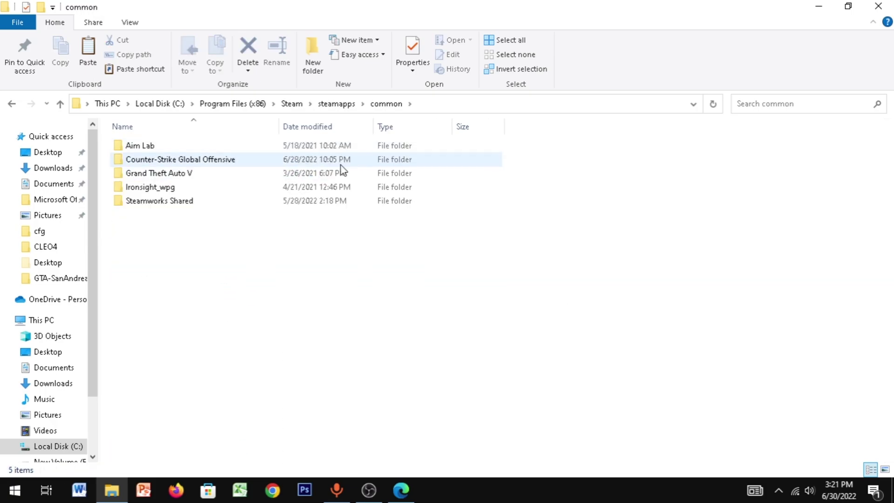
{"action": "double_click", "coordinate": [259, 164]}
Show the compatibility properties of csgo.exe and move the dialog clear of the file list
{"action": "left_click", "coordinate": [138, 273]}
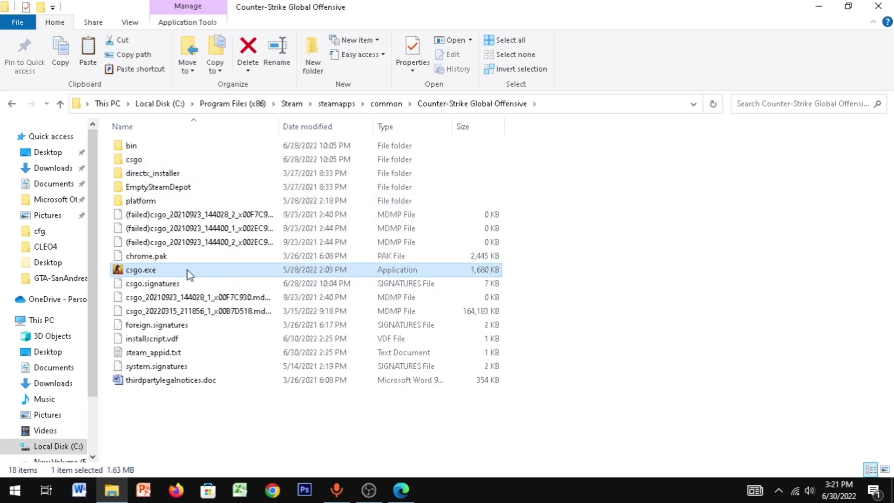
{"action": "right_click", "coordinate": [132, 274]}
{"action": "left_click", "coordinate": [65, 465]}
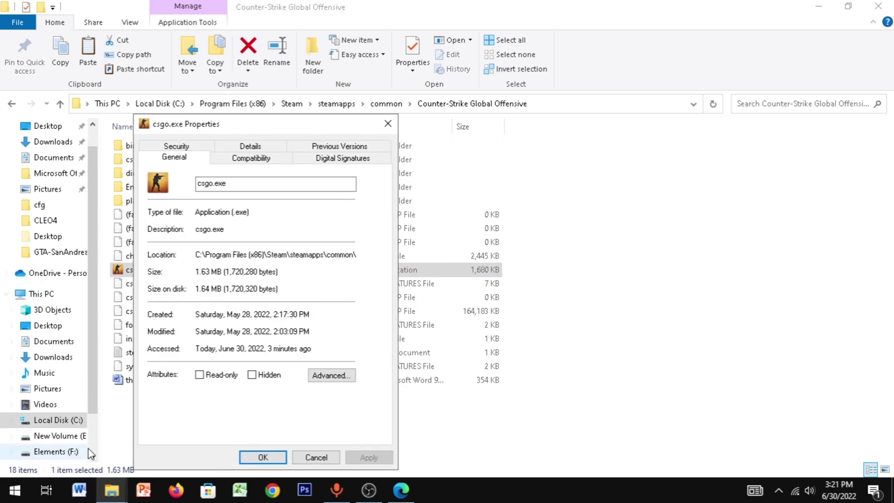
{"action": "left_click", "coordinate": [252, 159]}
{"action": "left_click_drag", "start_coordinate": [325, 127], "coordinate": [388, 77]}
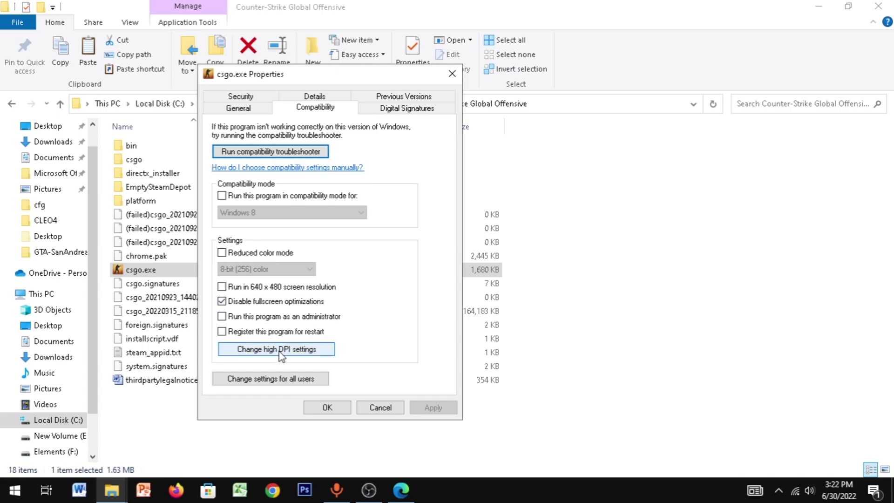
Set csgo.exe to override high DPI scaling behavior with scaling performed by Application, and confirm its properties
{"action": "left_click", "coordinate": [310, 349]}
{"action": "left_click", "coordinate": [357, 325]}
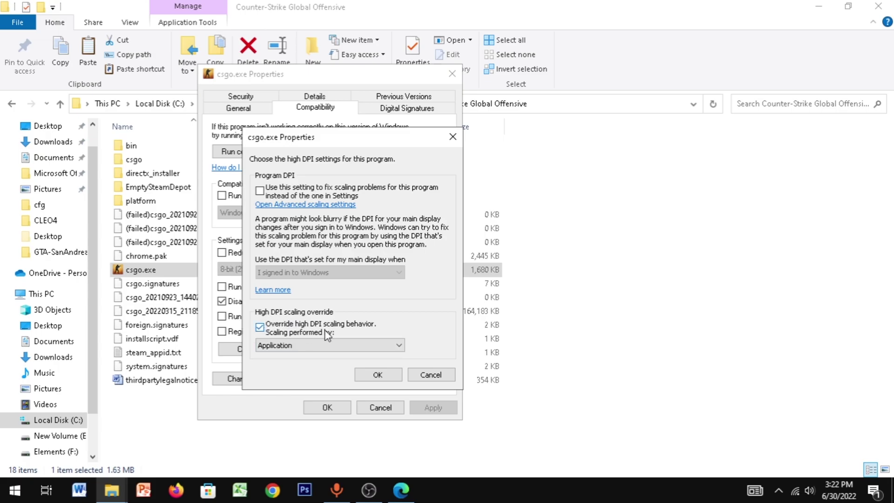
{"action": "left_click", "coordinate": [377, 375]}
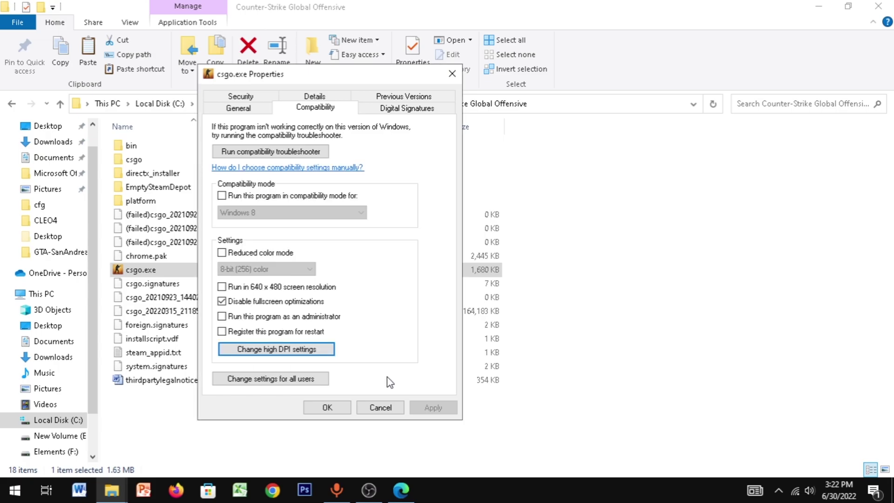
{"action": "left_click", "coordinate": [349, 409]}
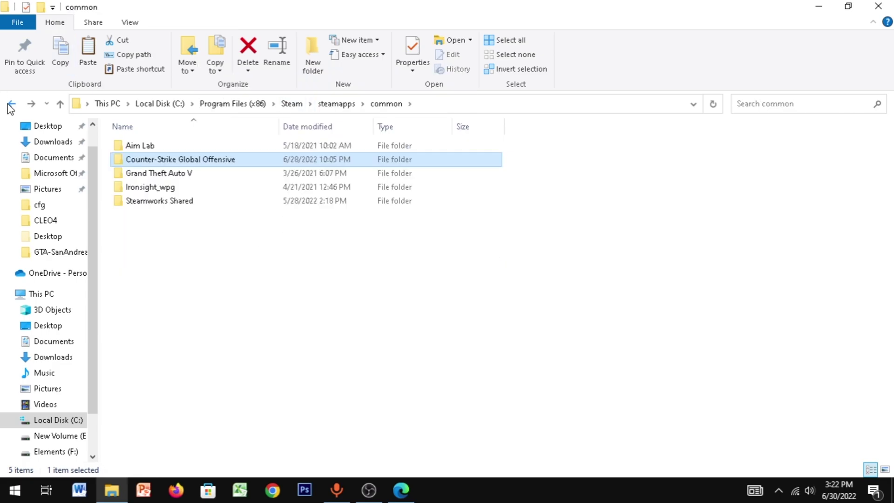
Return to the Steam folder and open its userdata folder
{"action": "left_click", "coordinate": [10, 106]}
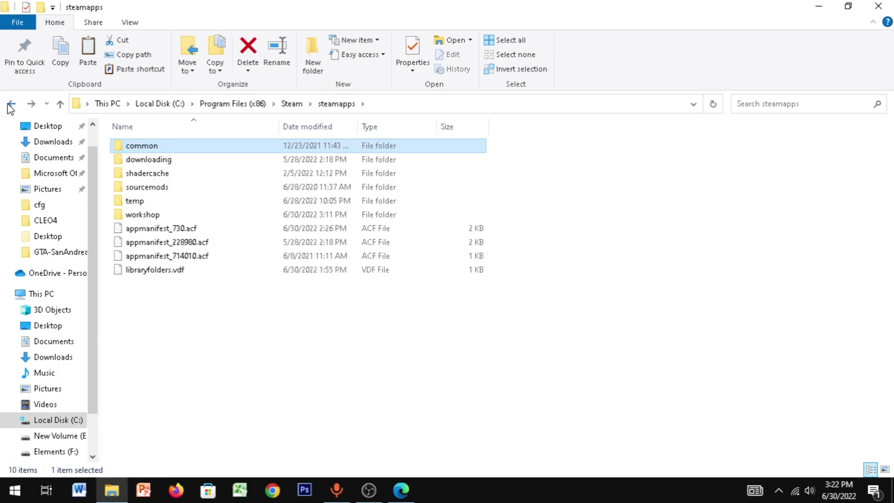
{"action": "left_click", "coordinate": [10, 106]}
{"action": "left_click_drag", "start_coordinate": [889, 177], "coordinate": [887, 209]}
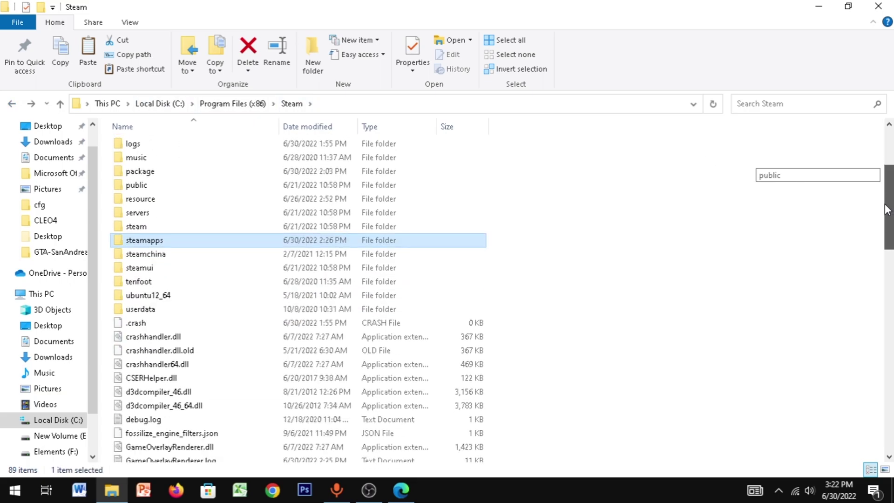
{"action": "double_click", "coordinate": [220, 311]}
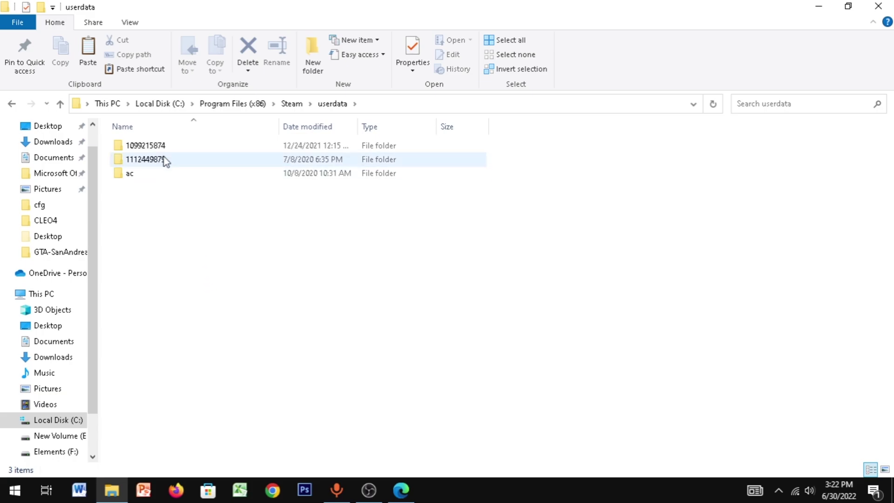
Open the 730\local\cfg folder inside the first Steam account folder in userdata
{"action": "left_click", "coordinate": [171, 157]}
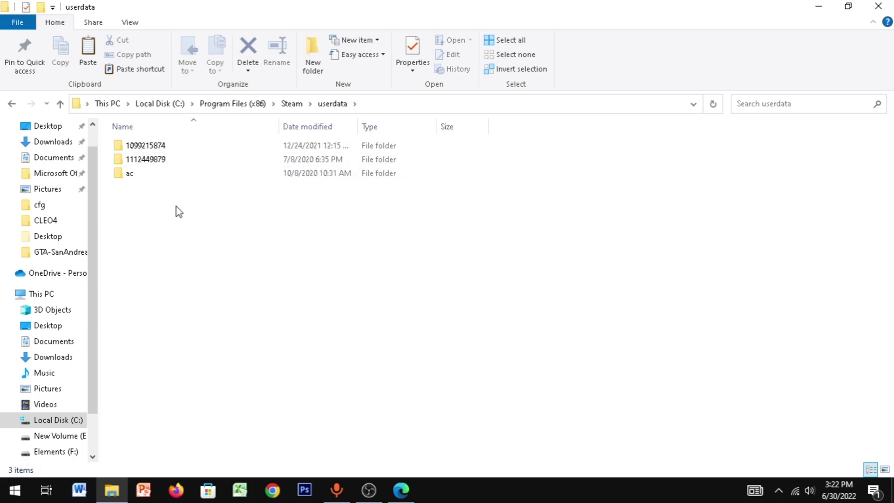
{"action": "double_click", "coordinate": [191, 145]}
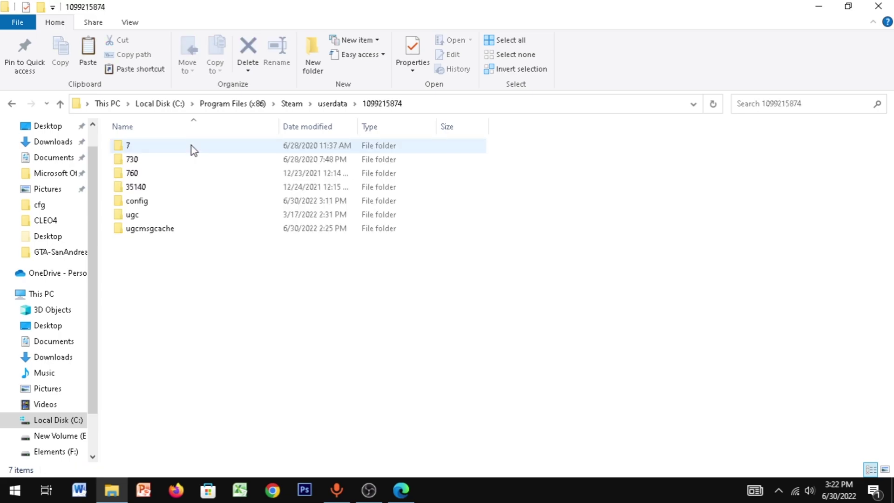
{"action": "double_click", "coordinate": [149, 161]}
{"action": "double_click", "coordinate": [148, 148]}
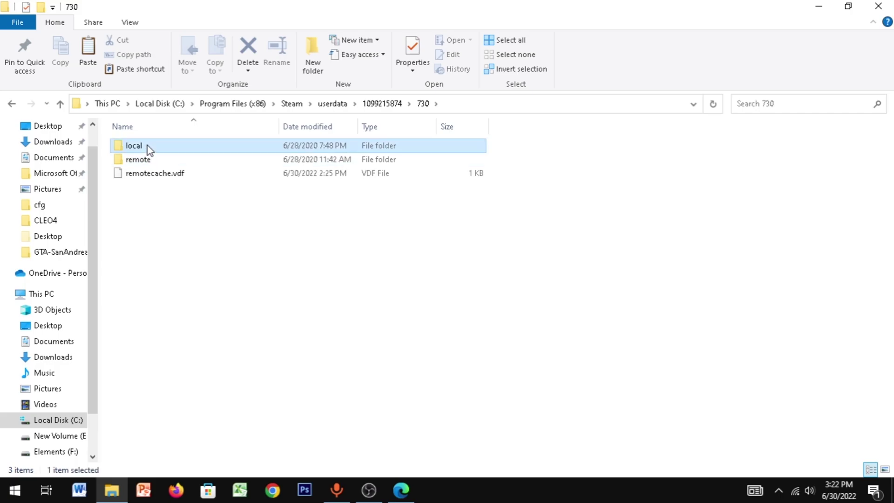
{"action": "double_click", "coordinate": [148, 149]}
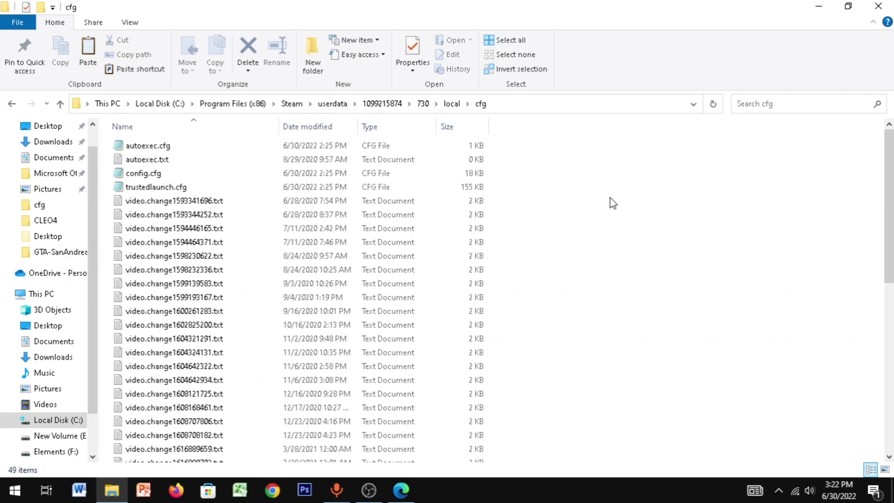
Paste the copied autoexec.cfg and autoexec.txt into the cfg folder, replacing the files of the same names, and close the window
{"action": "right_click", "coordinate": [612, 203]}
{"action": "left_click", "coordinate": [495, 288]}
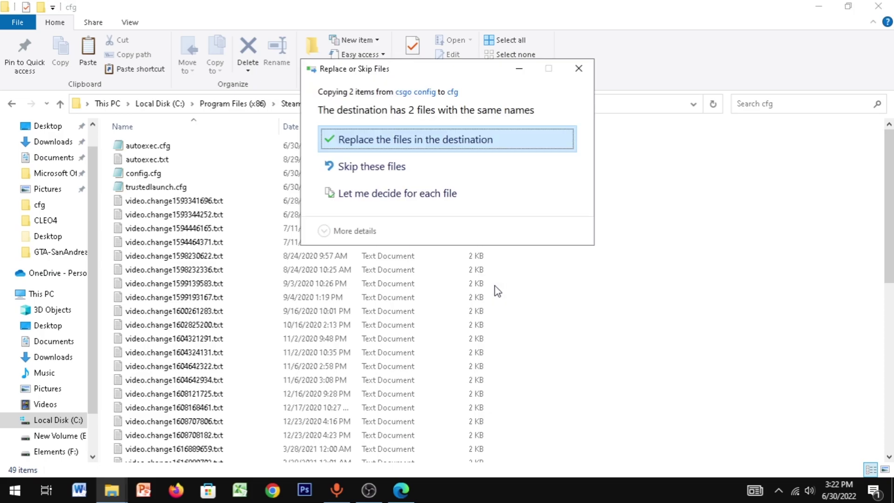
{"action": "left_click", "coordinate": [524, 139]}
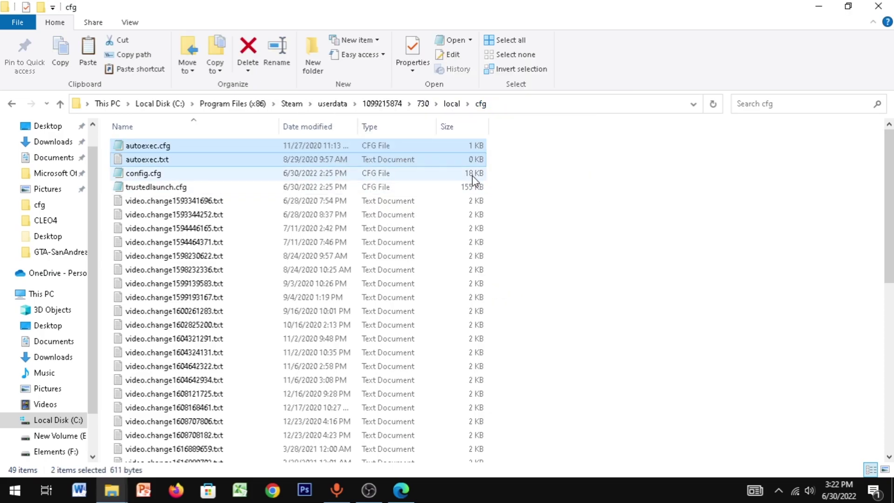
{"action": "left_click", "coordinate": [573, 154]}
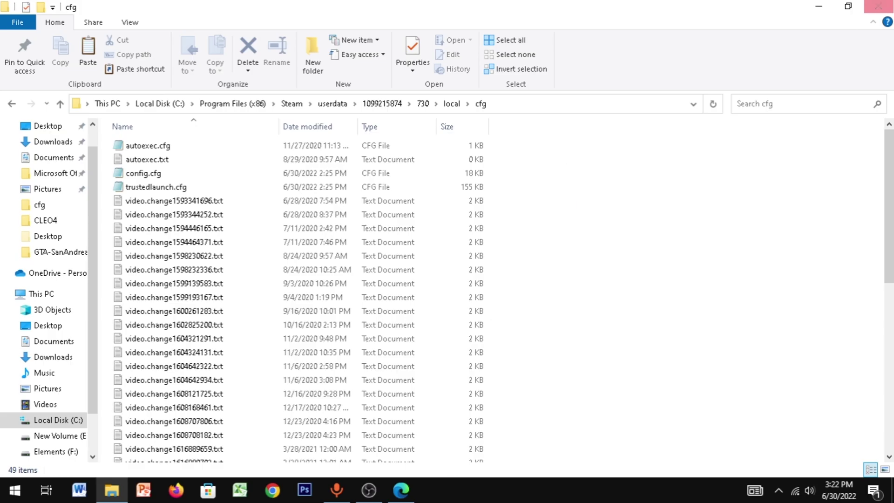
{"action": "left_click", "coordinate": [886, 4]}
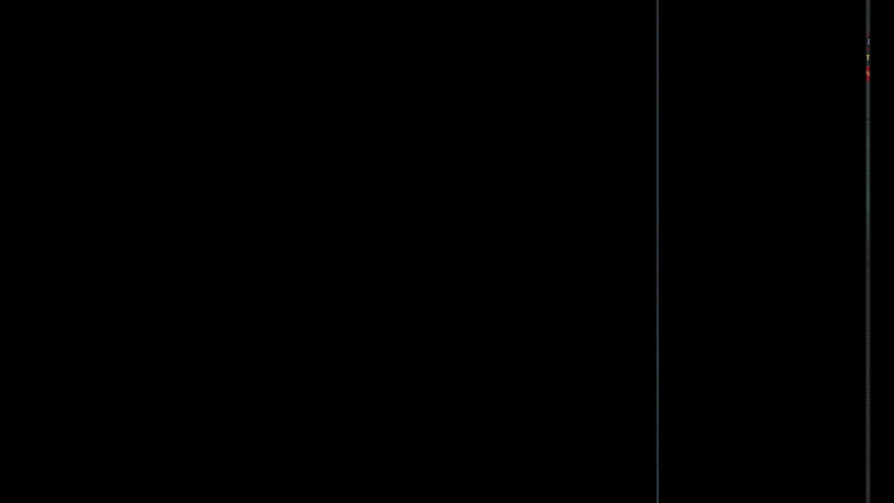
{"action": "key", "text": "1"}
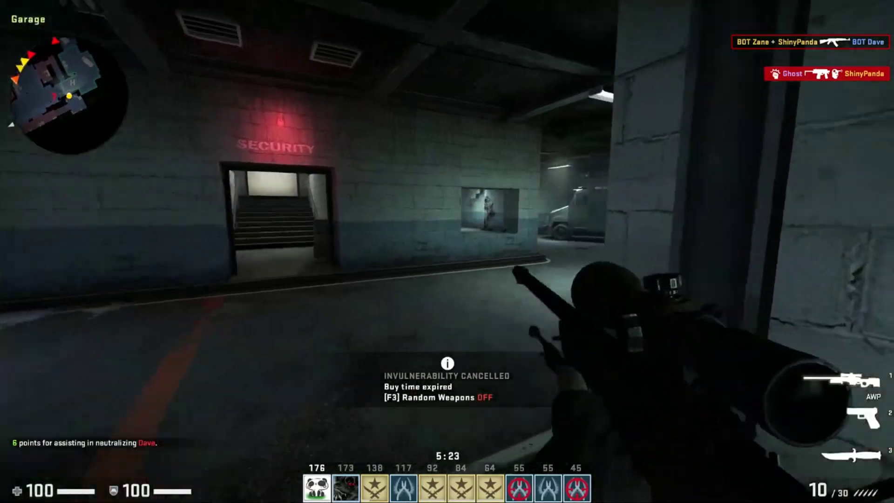
{"action": "key", "text": "w"}
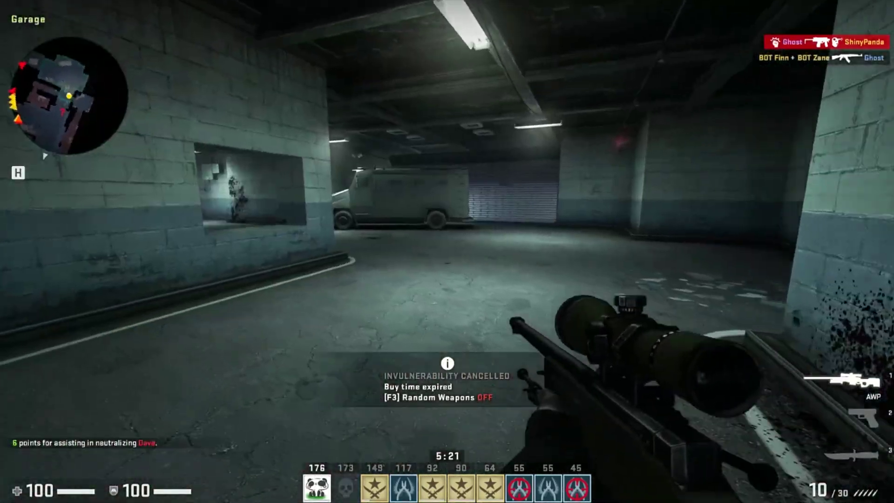
{"action": "key", "text": "w"}
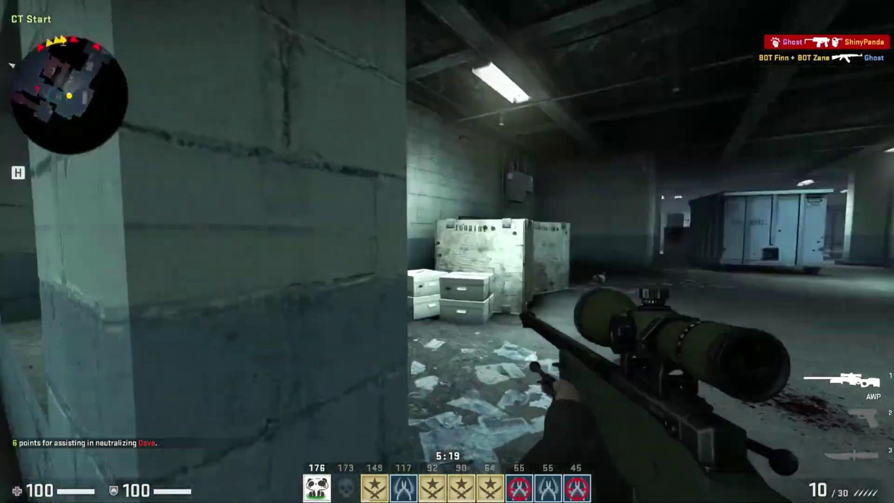
{"action": "key", "text": "w"}
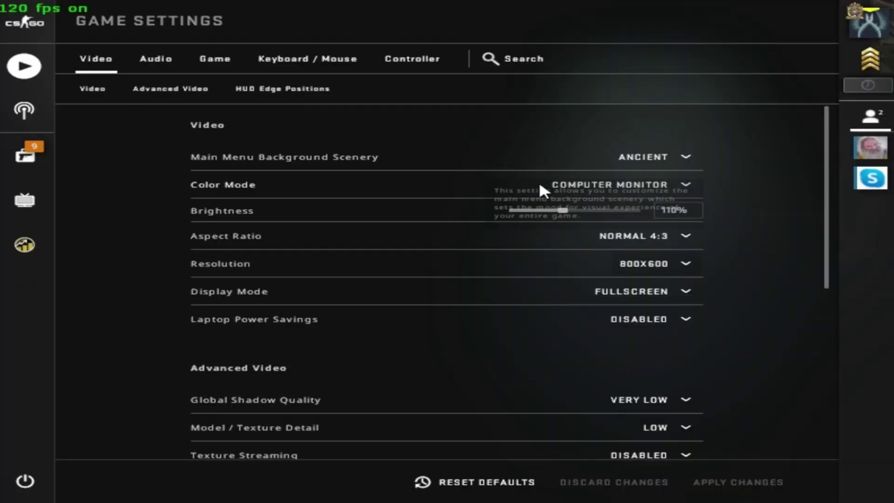
Set the video aspect ratio to Normal 4:3 and the resolution to 800x600
{"action": "mouse_move", "coordinate": [828, 237]}
{"action": "left_mouse_down"}
{"action": "mouse_move", "coordinate": [830, 265]}
{"action": "mouse_move", "coordinate": [830, 253]}
{"action": "left_mouse_up"}
{"action": "left_click", "coordinate": [640, 191]}
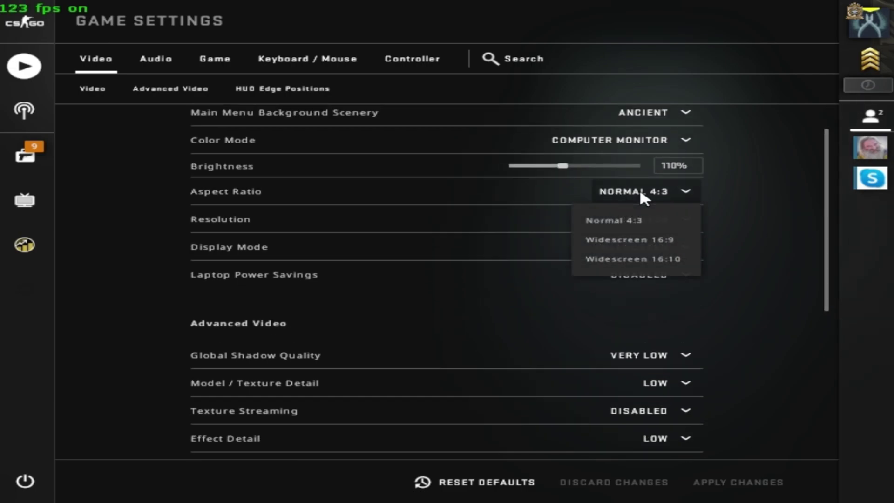
{"action": "left_click", "coordinate": [636, 219]}
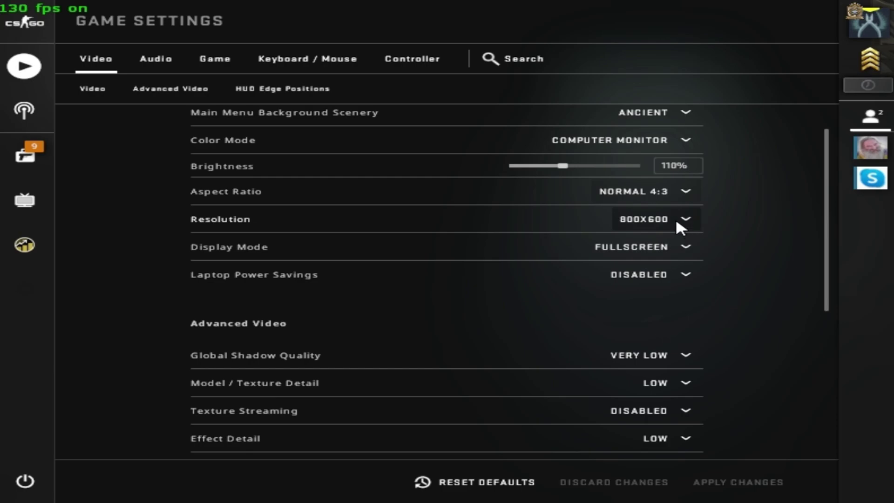
{"action": "left_click", "coordinate": [676, 220]}
{"action": "left_click", "coordinate": [663, 218]}
Set Multicore Rendering to Enabled in the advanced video settings
{"action": "left_click_drag", "start_coordinate": [829, 272], "coordinate": [820, 357]}
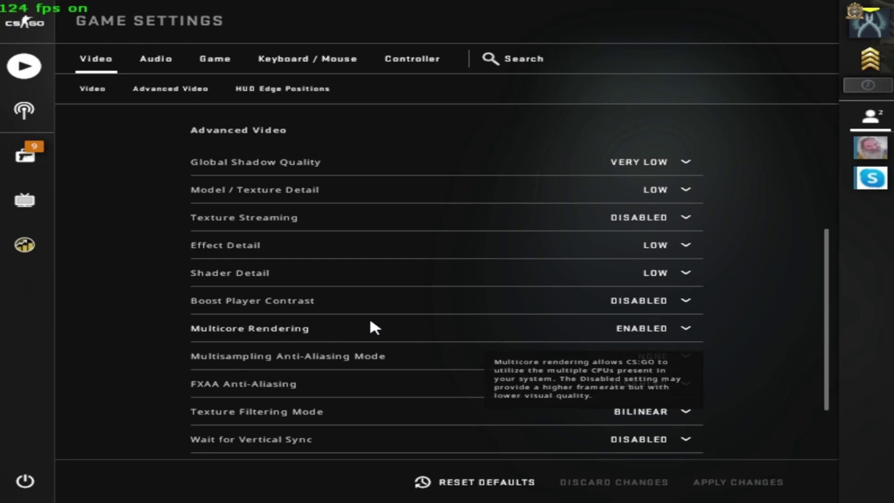
{"action": "left_click", "coordinate": [676, 328]}
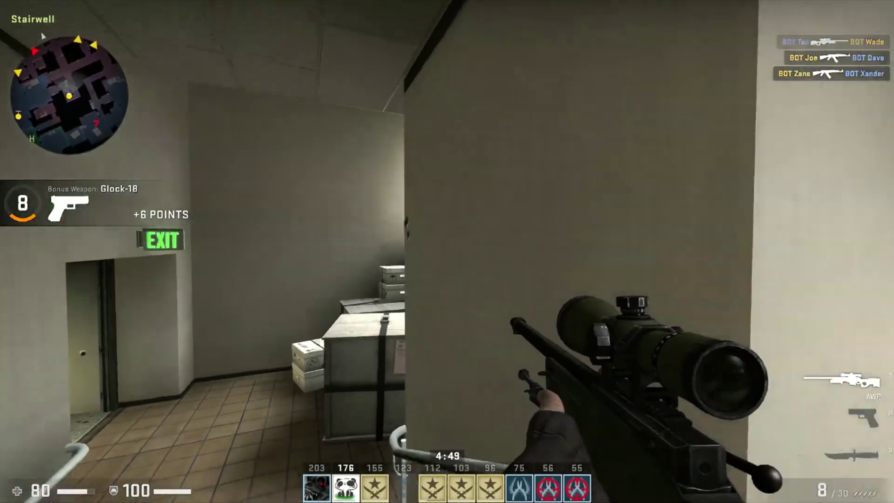
{"action": "key", "text": "w"}
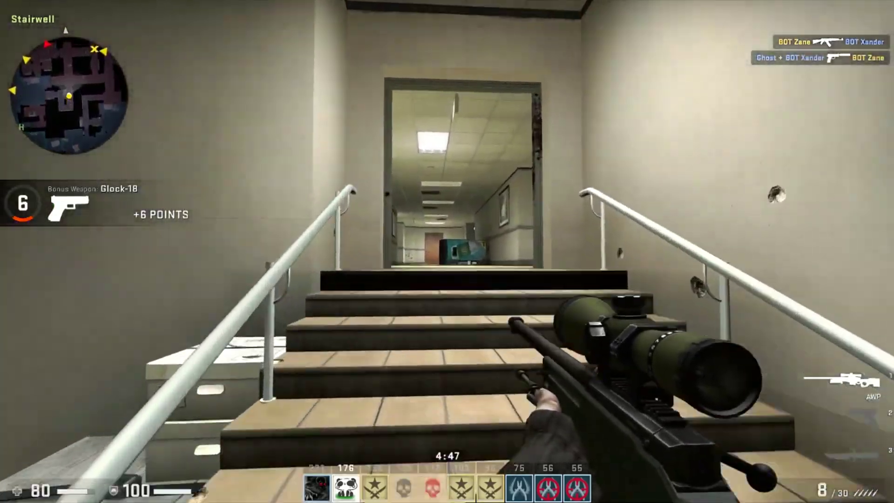
{"action": "key", "text": "w"}
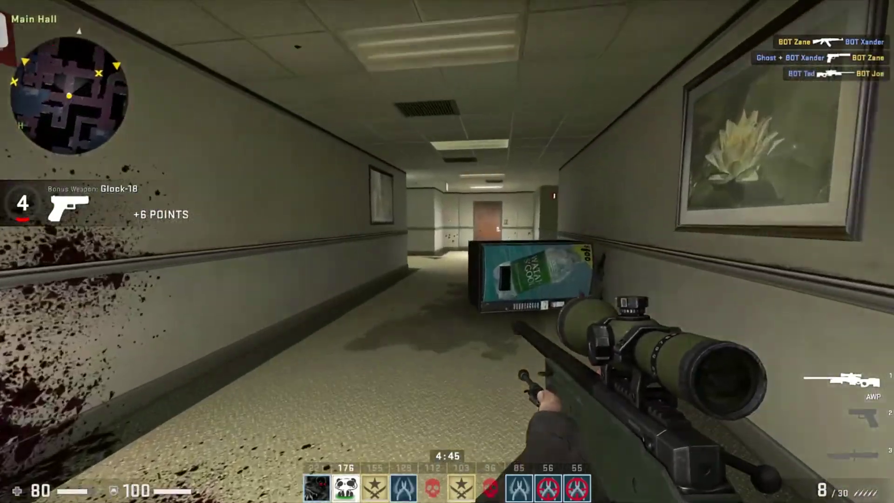
{"action": "key", "text": "w"}
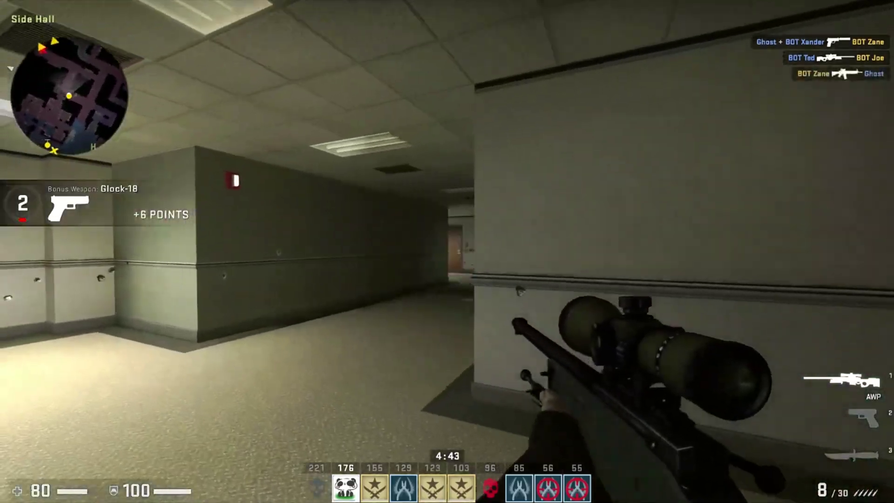
{"action": "key", "text": "w"}
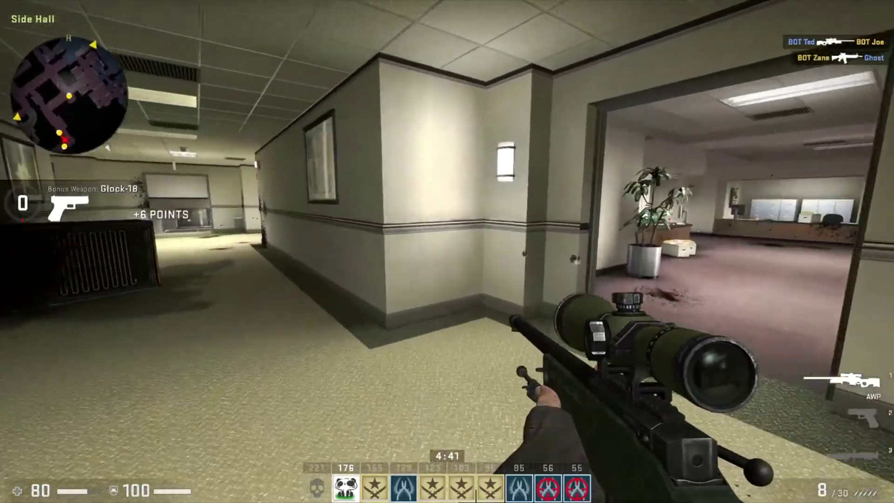
{"action": "key", "text": "w"}
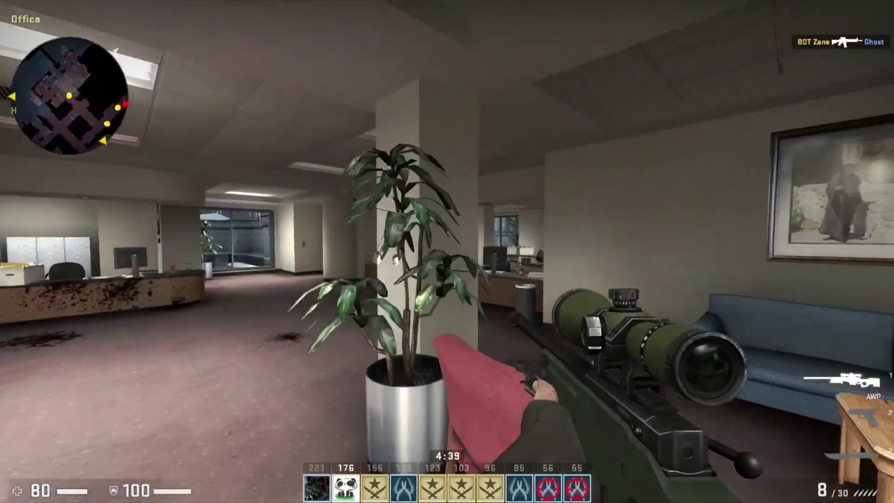
{"action": "right_click", "coordinate": [447, 251]}
{"action": "left_click", "coordinate": [447, 251]}
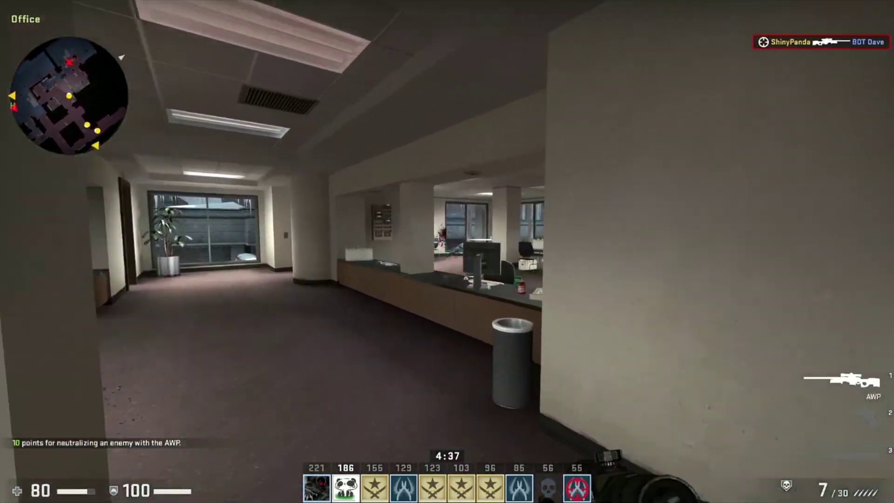
{"action": "key", "text": "w"}
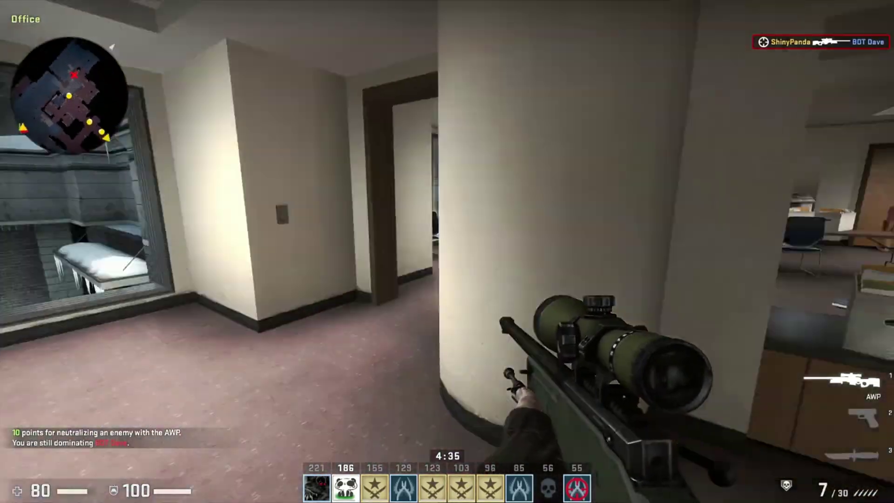
{"action": "key", "text": "w"}
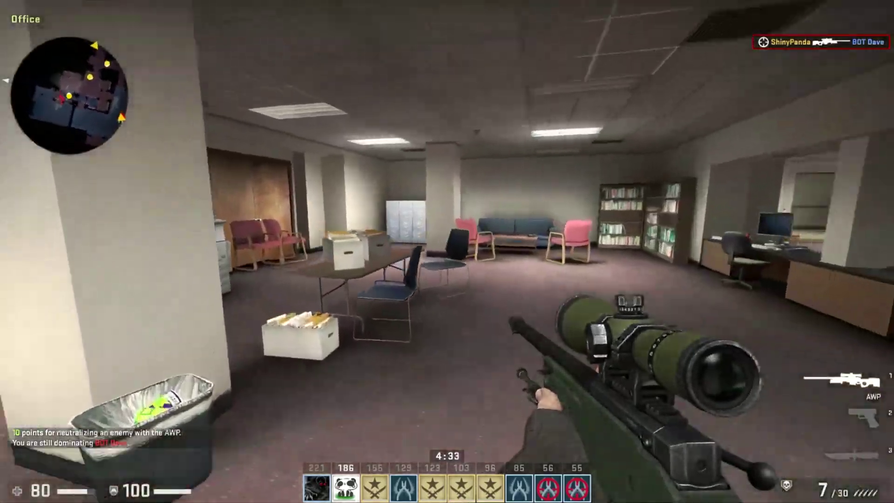
{"action": "key", "text": "w"}
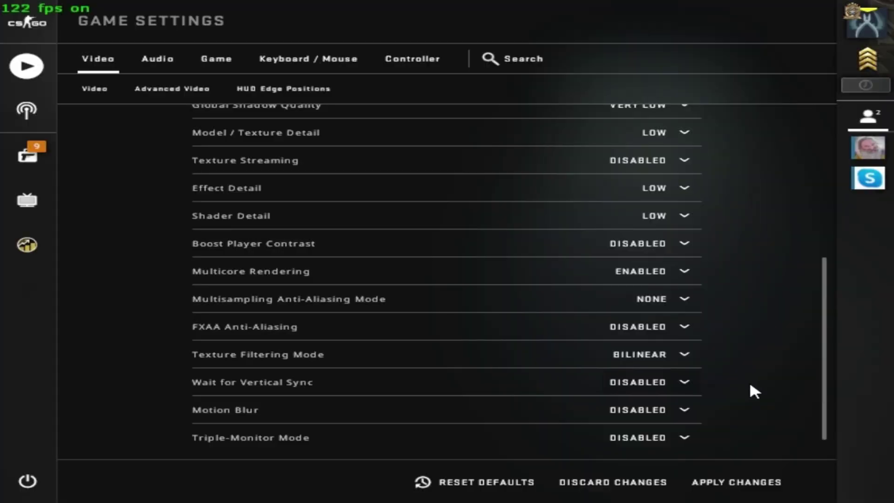
Set Wait for Vertical Sync to Disabled in the advanced video settings
{"action": "left_click", "coordinate": [664, 386]}
{"action": "left_click", "coordinate": [633, 410]}
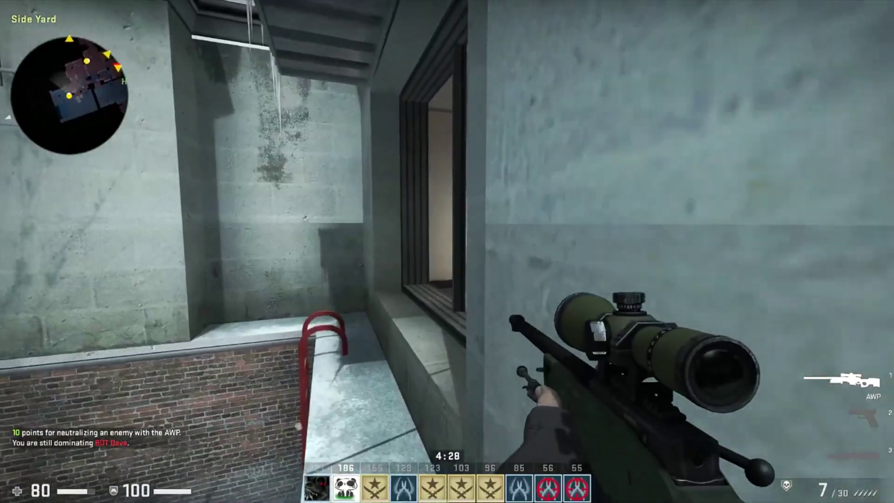
{"action": "key", "text": "w"}
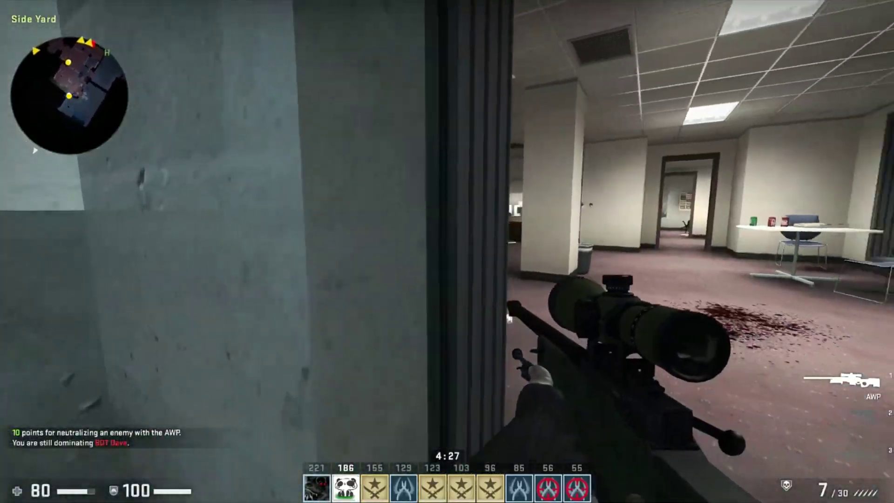
{"action": "key", "text": "w"}
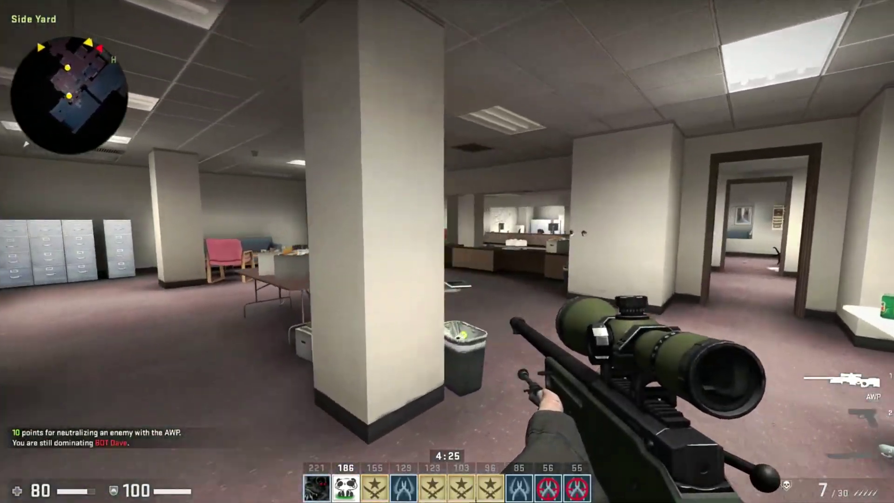
{"action": "key", "text": "w"}
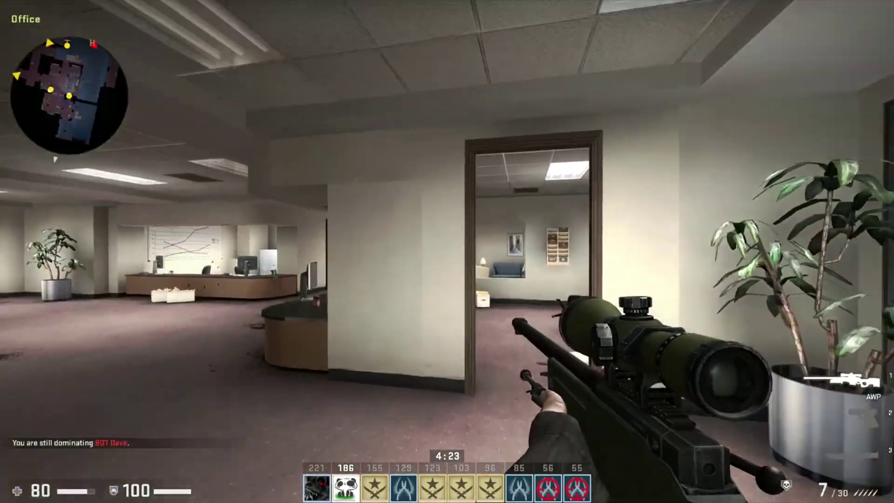
{"action": "key", "text": "w"}
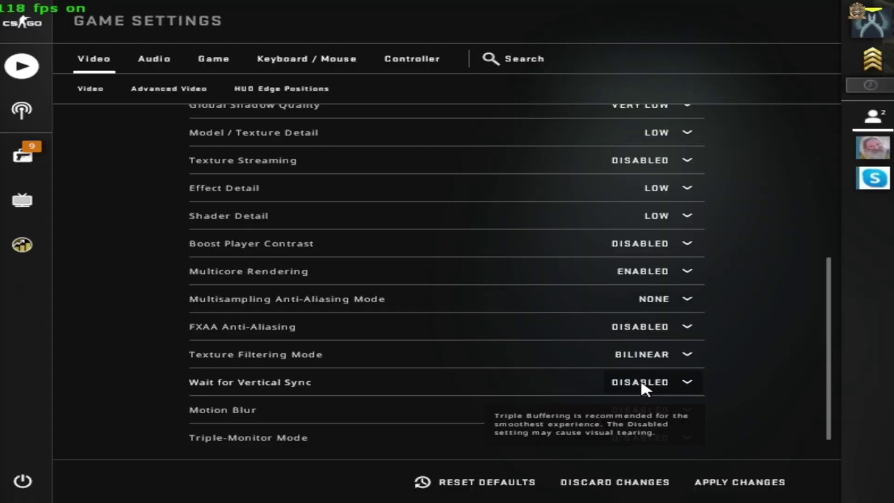
Try the other Wait for Vertical Sync options and return the setting to Disabled
{"action": "left_click", "coordinate": [641, 382]}
{"action": "left_click", "coordinate": [650, 429]}
{"action": "left_click", "coordinate": [663, 382]}
{"action": "left_click", "coordinate": [661, 449]}
{"action": "left_click", "coordinate": [677, 382]}
{"action": "left_click", "coordinate": [656, 410]}
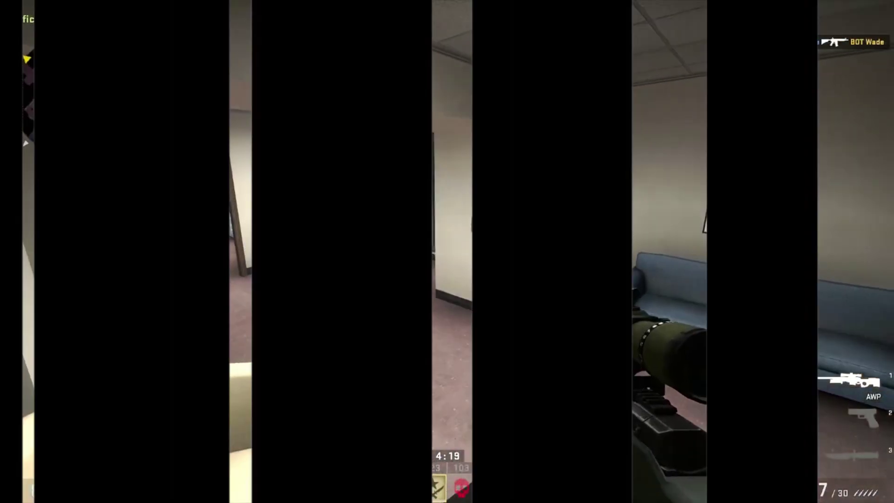
{"action": "key", "text": "w"}
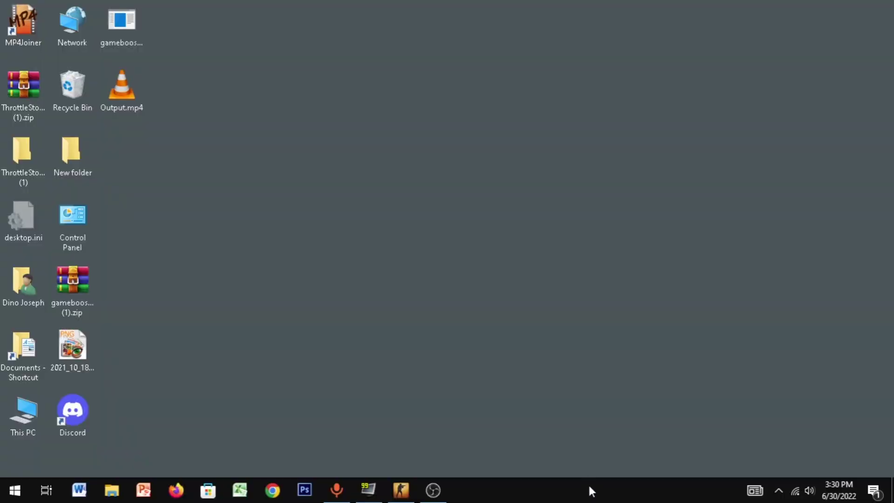
Switch to Task Manager and go to the details of the csgo.exe process
{"action": "right_click", "coordinate": [588, 492]}
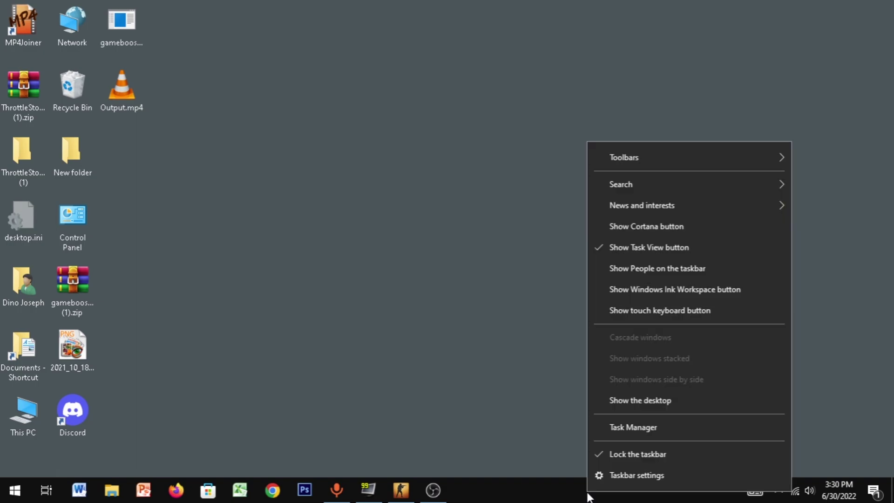
{"action": "left_click", "coordinate": [639, 432]}
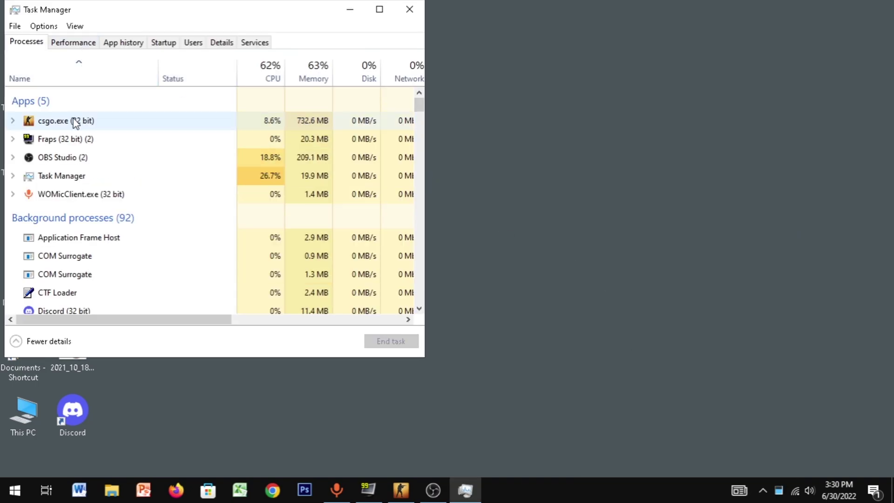
{"action": "right_click", "coordinate": [74, 122]}
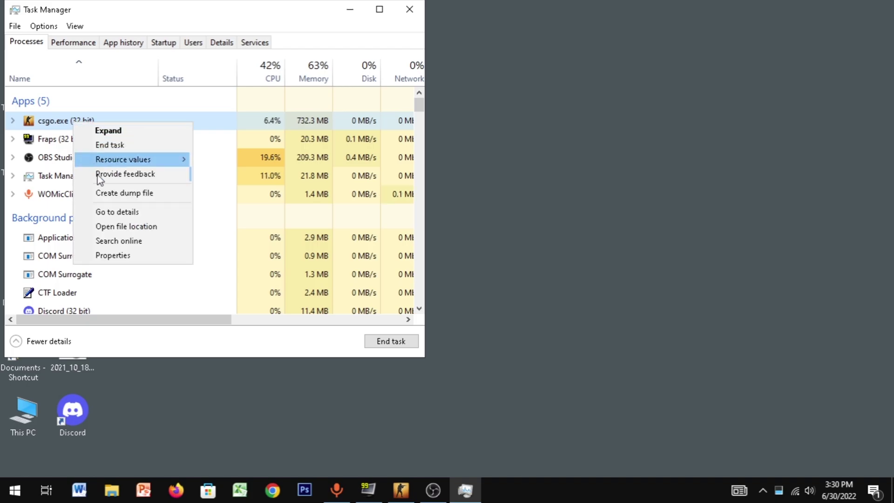
{"action": "left_click", "coordinate": [106, 212]}
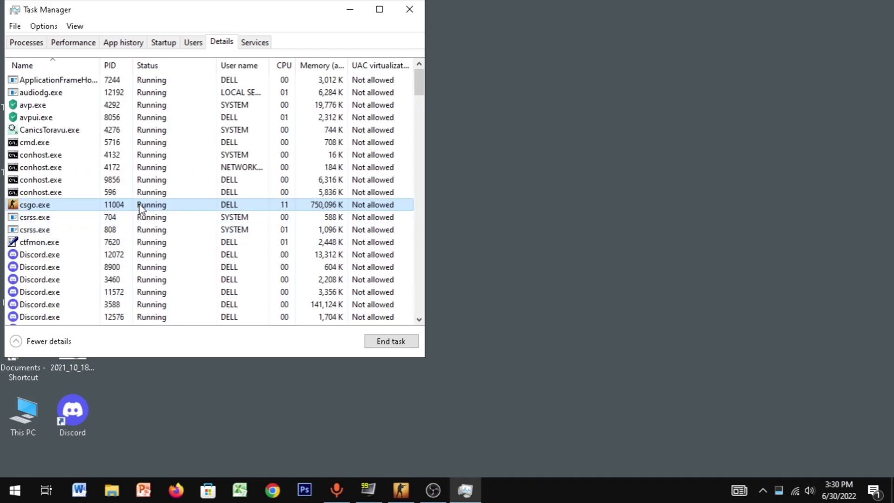
Set the processor affinity of csgo.exe to CPU 1, CPU 2 and CPU 3 only, excluding CPU 0
{"action": "right_click", "coordinate": [141, 208]}
{"action": "left_click", "coordinate": [112, 274]}
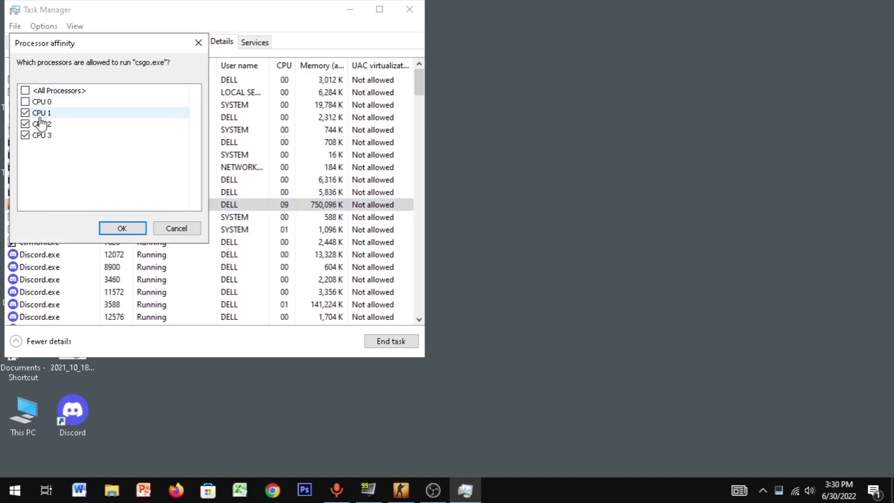
{"action": "left_click", "coordinate": [116, 229]}
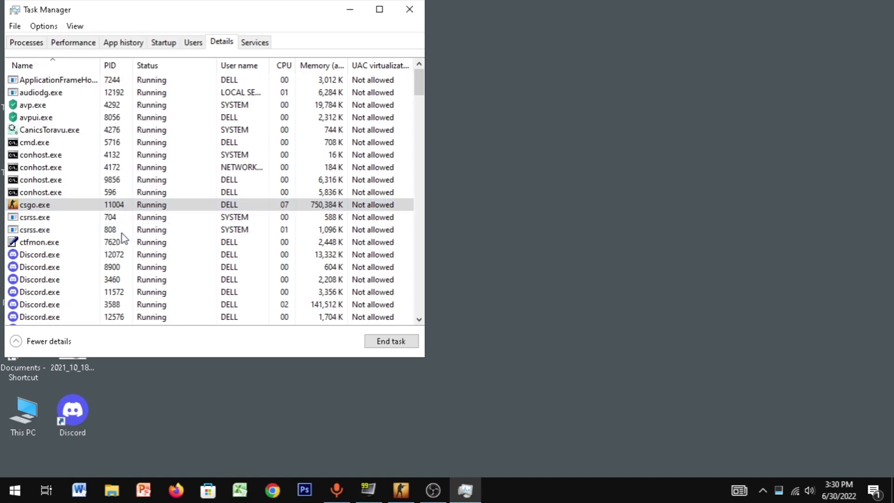
Set the priority of the csgo.exe process to High and close Task Manager
{"action": "right_click", "coordinate": [172, 206]}
{"action": "mouse_move", "coordinate": [141, 262]}
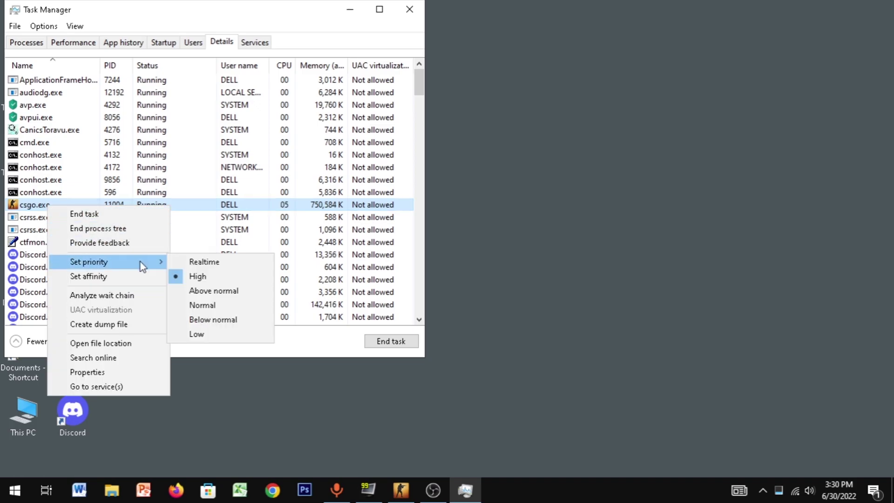
{"action": "left_click", "coordinate": [193, 279]}
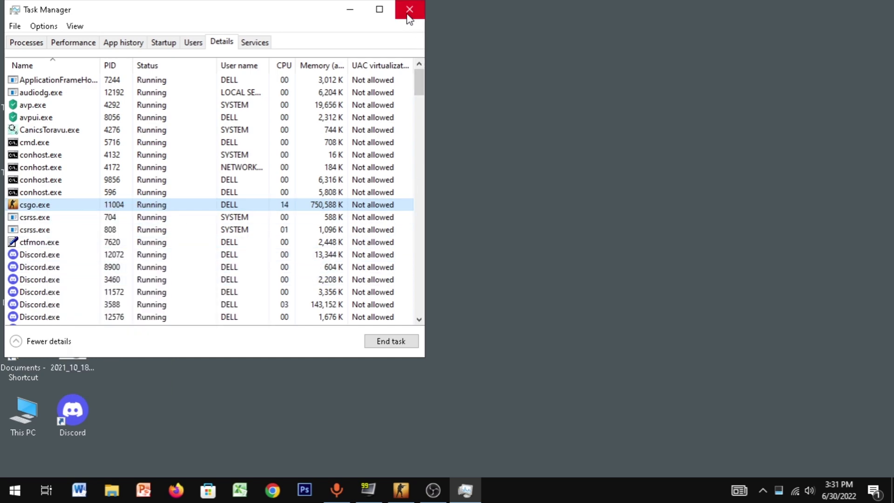
{"action": "left_click", "coordinate": [409, 10]}
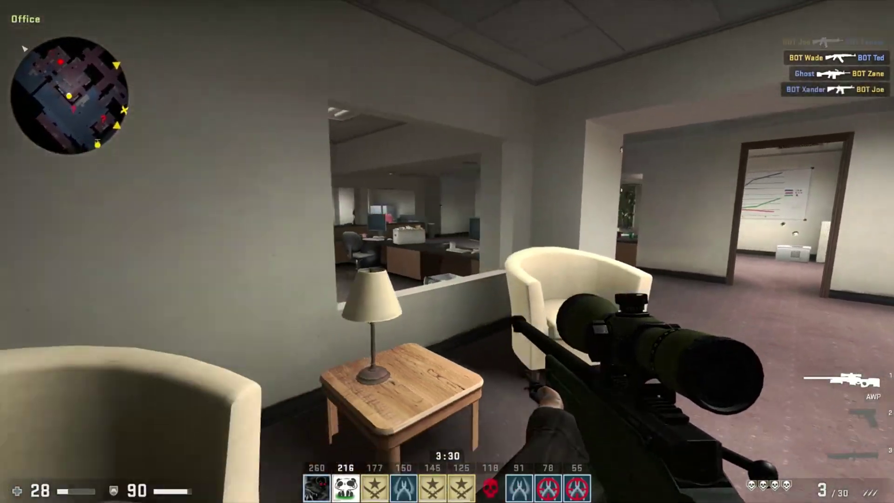
{"action": "right_click", "coordinate": [447, 251]}
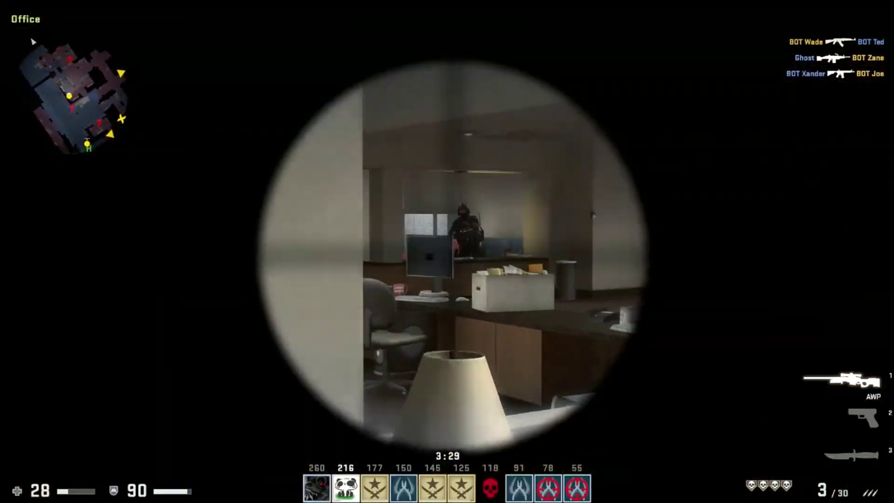
{"action": "left_click", "coordinate": [447, 251]}
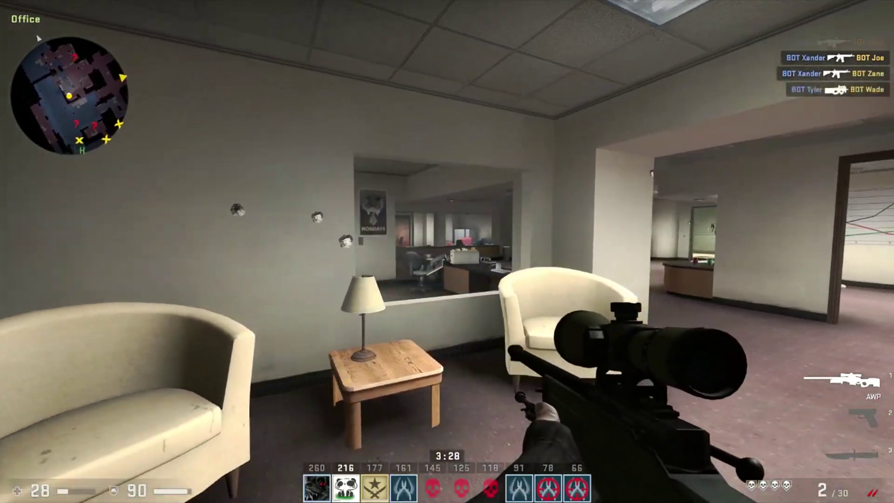
{"action": "right_click", "coordinate": [447, 252]}
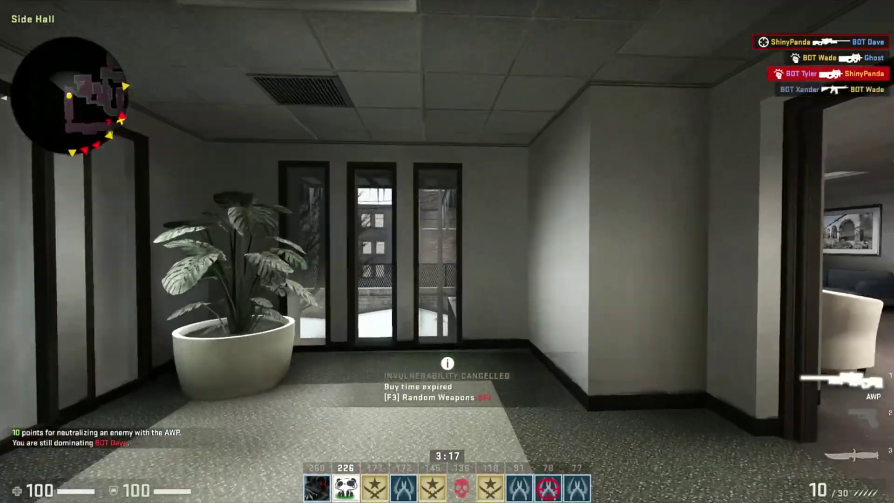
{"action": "key", "text": "w"}
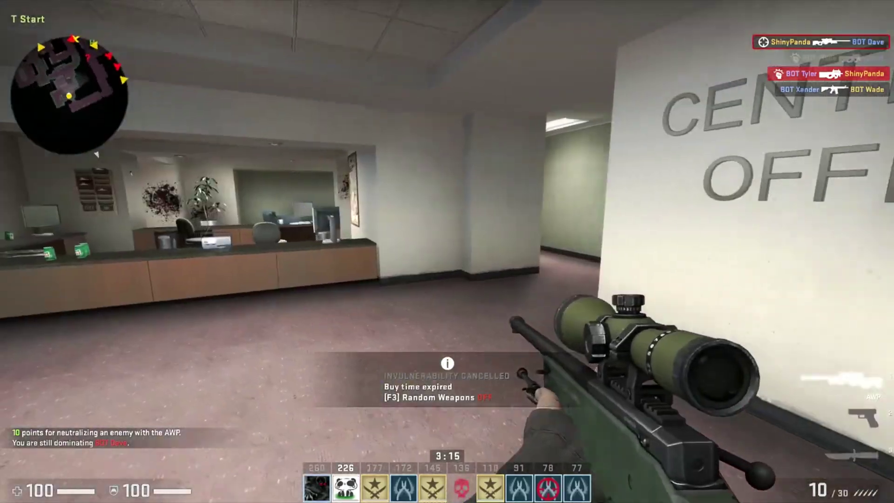
{"action": "key", "text": "w"}
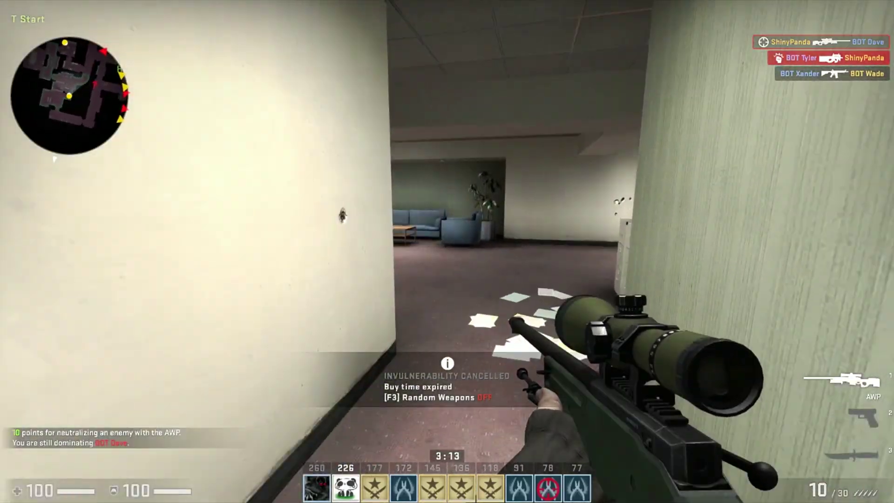
{"action": "key", "text": "w"}
{"action": "key", "text": "w"}
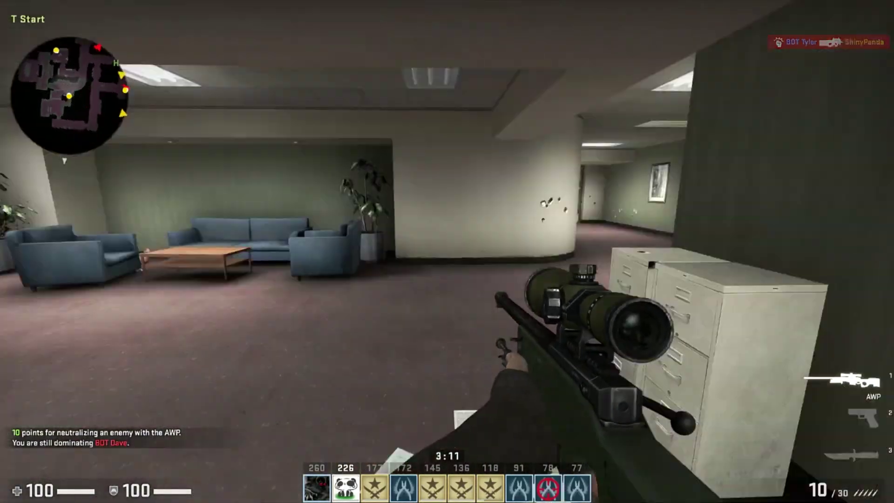
{"action": "key", "text": "w"}
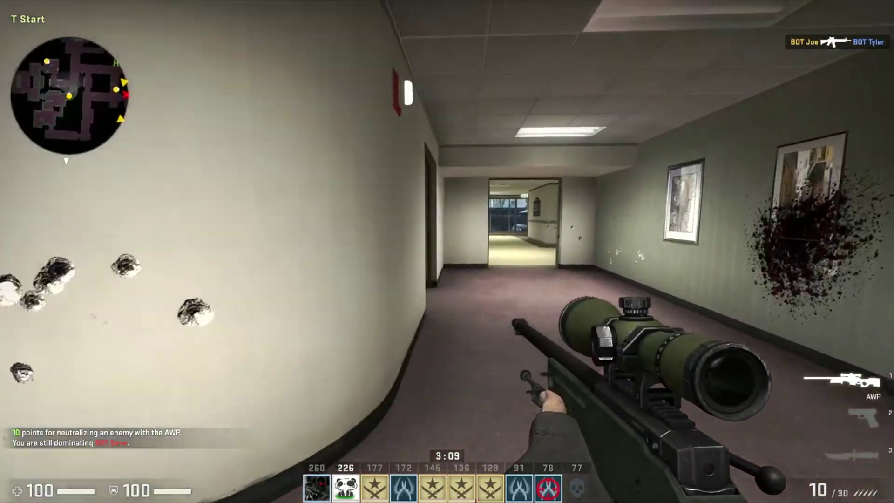
{"action": "key", "text": "w"}
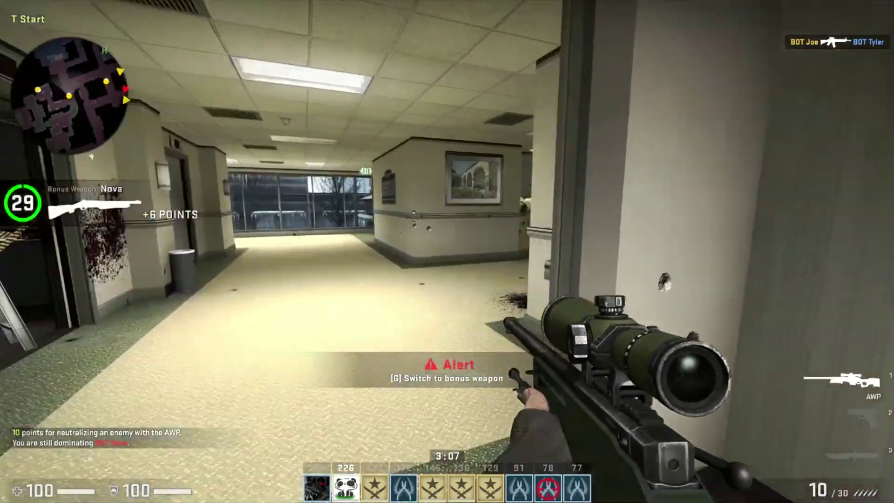
{"action": "key", "text": "w"}
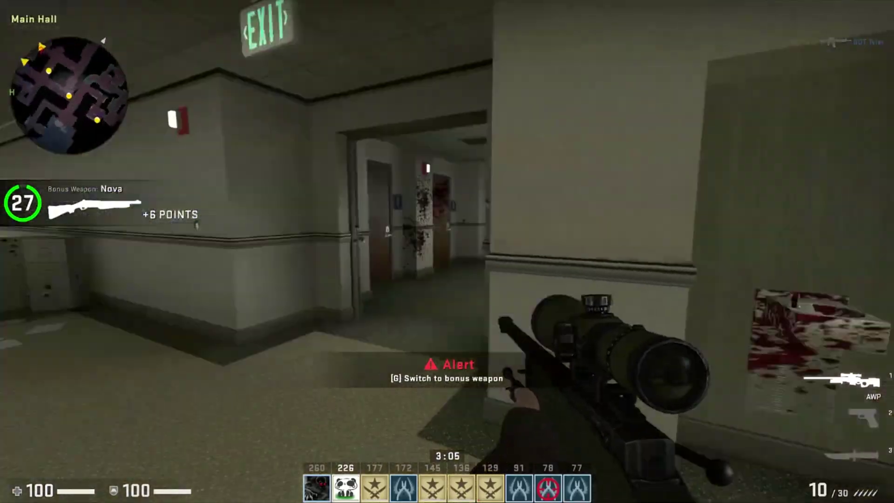
{"action": "key", "text": "w"}
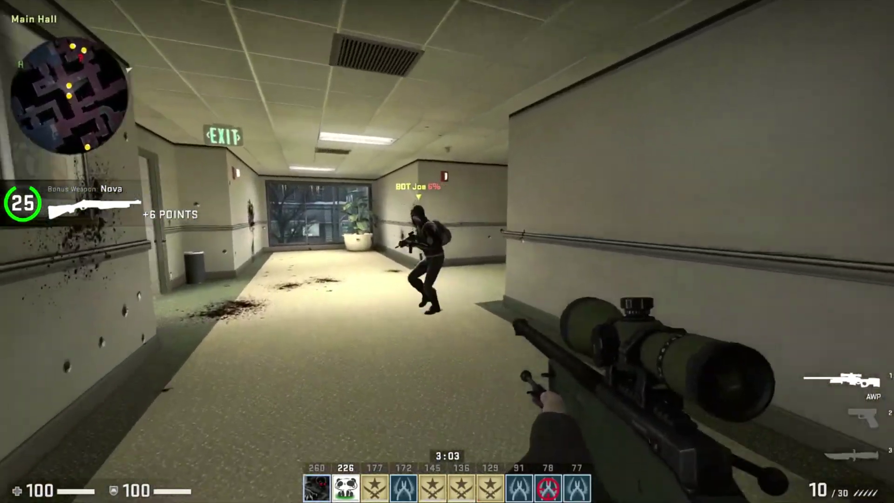
{"action": "key", "text": "w"}
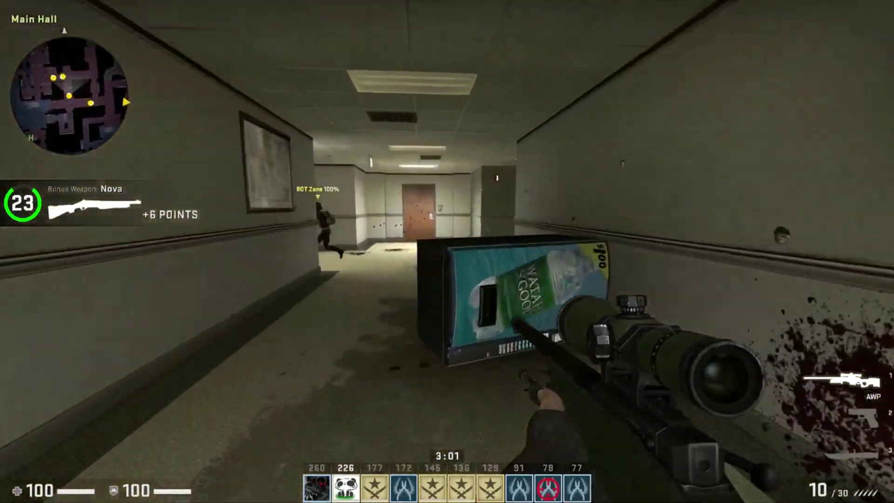
{"action": "key", "text": "w"}
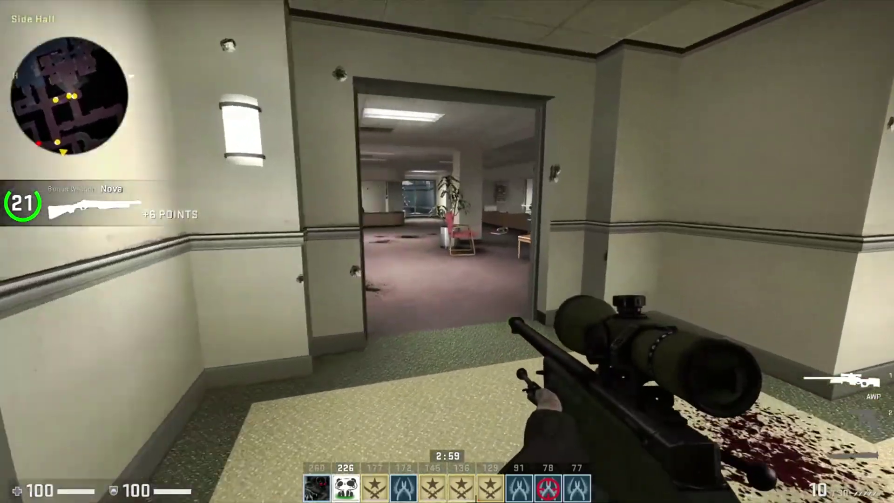
{"action": "key", "text": "w"}
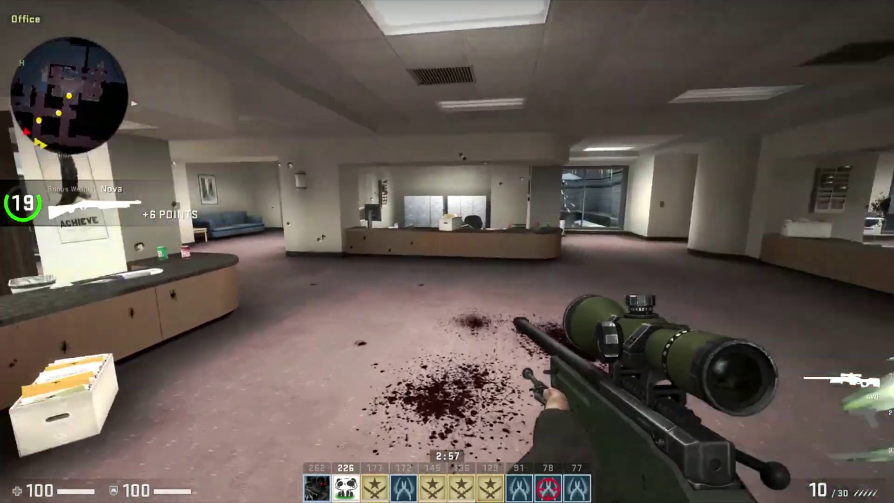
{"action": "key", "text": "w"}
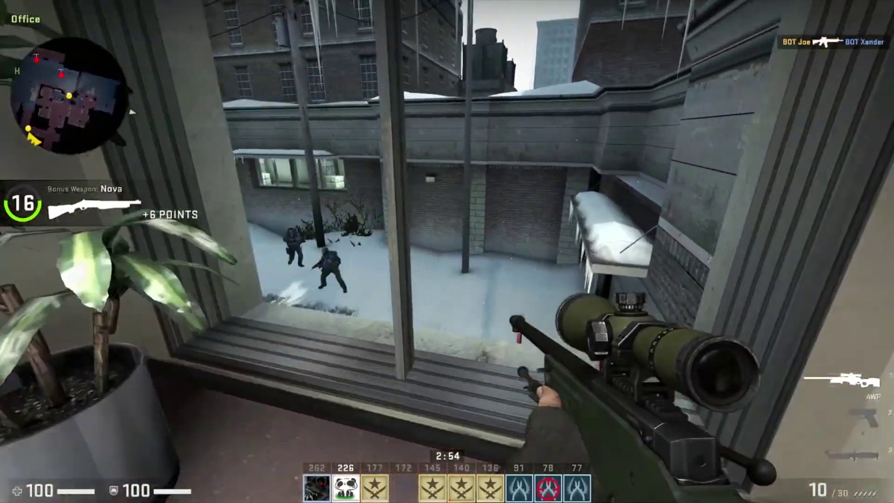
{"action": "right_click", "coordinate": [447, 251]}
{"action": "left_click", "coordinate": [447, 251]}
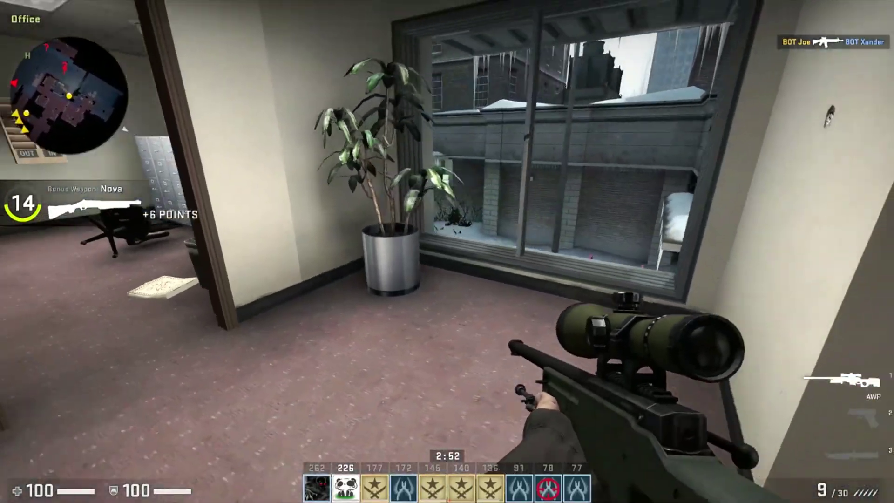
{"action": "right_click", "coordinate": [447, 251]}
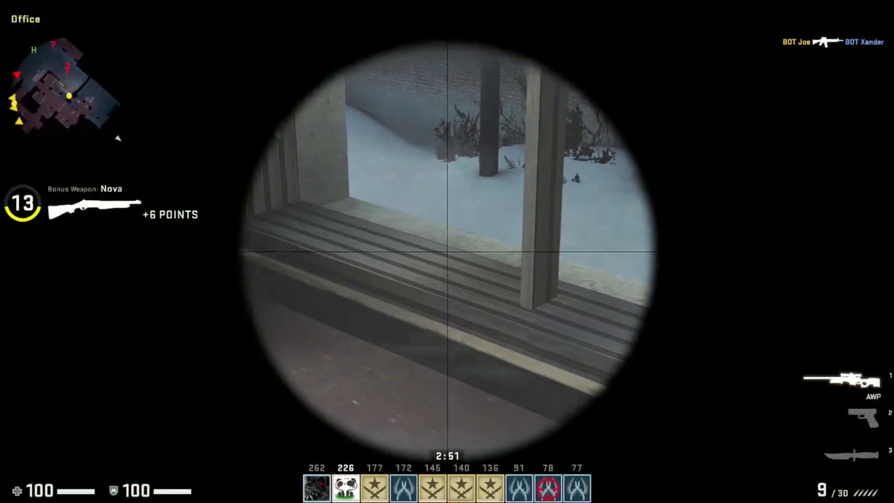
{"action": "right_click", "coordinate": [447, 251]}
{"action": "right_click", "coordinate": [447, 252]}
{"action": "left_click", "coordinate": [447, 251]}
{"action": "key", "text": "s"}
{"action": "key", "text": "w"}
{"action": "right_click", "coordinate": [447, 252]}
{"action": "right_click", "coordinate": [447, 251]}
{"action": "right_click", "coordinate": [447, 251]}
{"action": "key", "text": "s"}
{"action": "right_click", "coordinate": [447, 251]}
{"action": "left_click", "coordinate": [447, 251]}
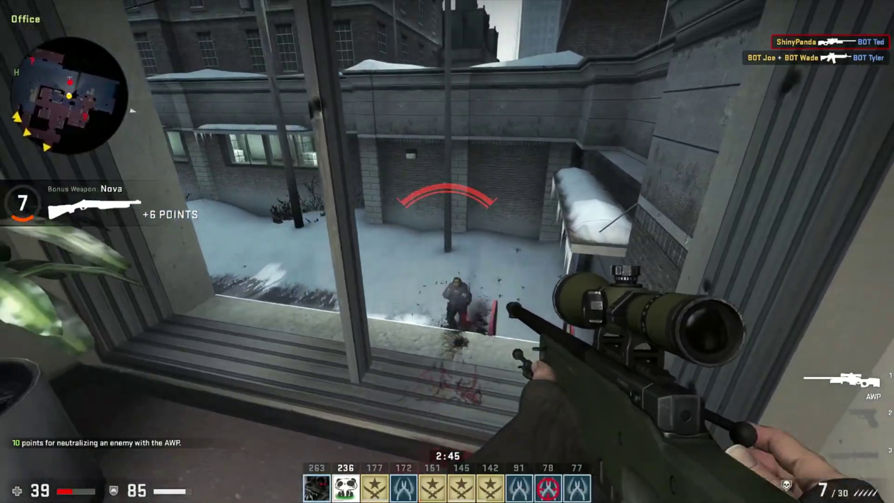
{"action": "right_click", "coordinate": [447, 251]}
{"action": "right_click", "coordinate": [447, 251]}
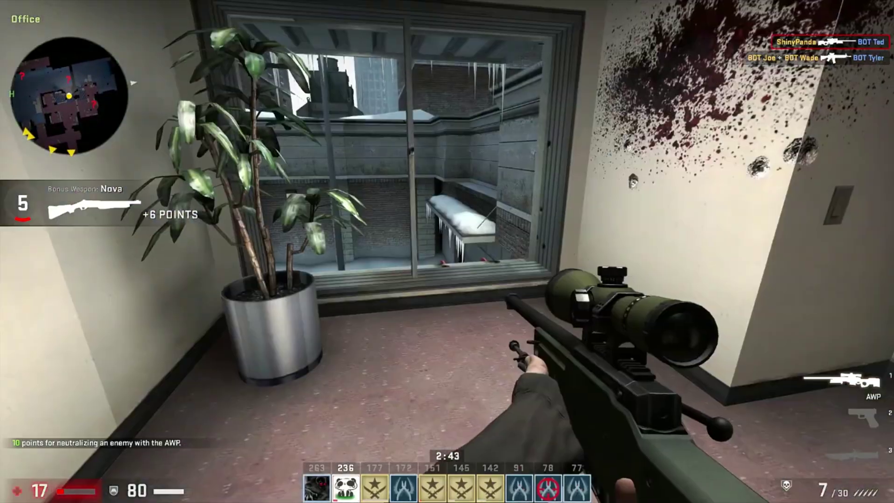
{"action": "right_click", "coordinate": [447, 252]}
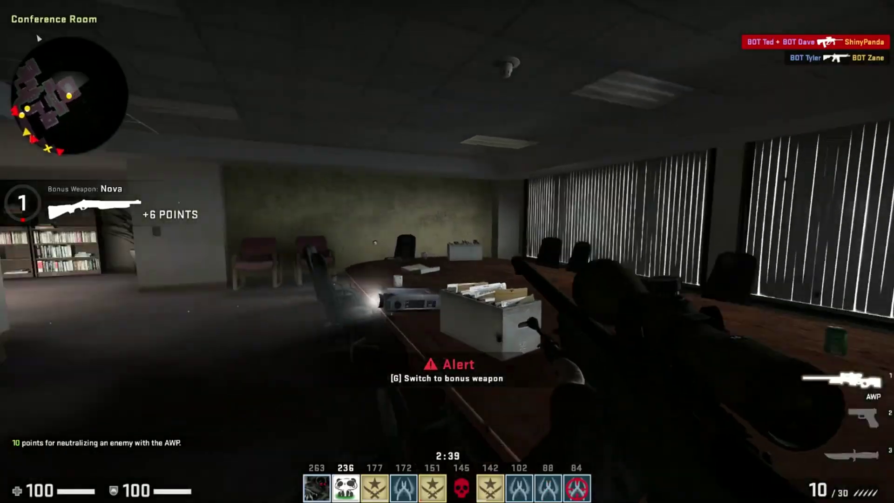
{"action": "key", "text": "w"}
{"action": "key", "text": "w"}
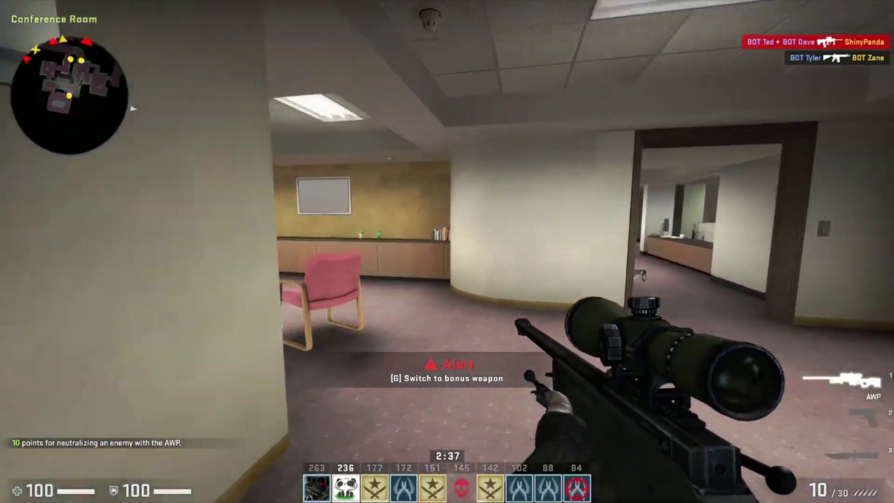